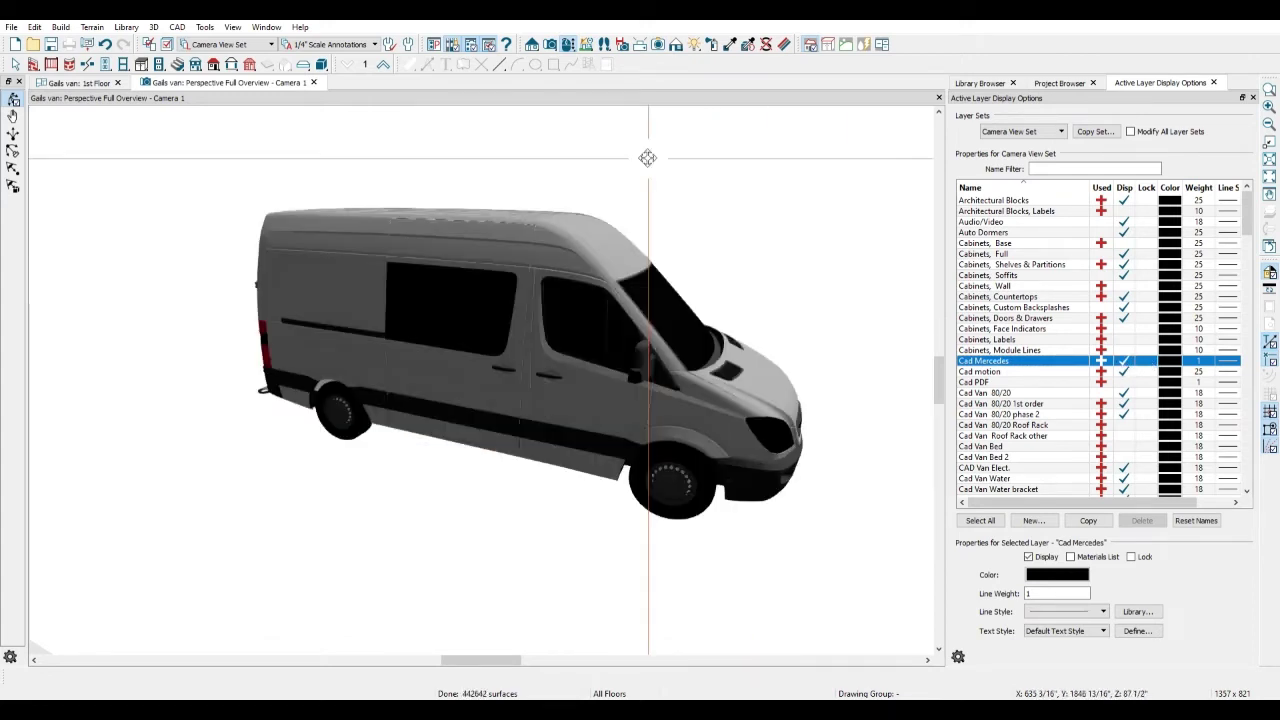
- Render the van in Glass House style so its interior framing and cabinets show through
left_click(659, 46)
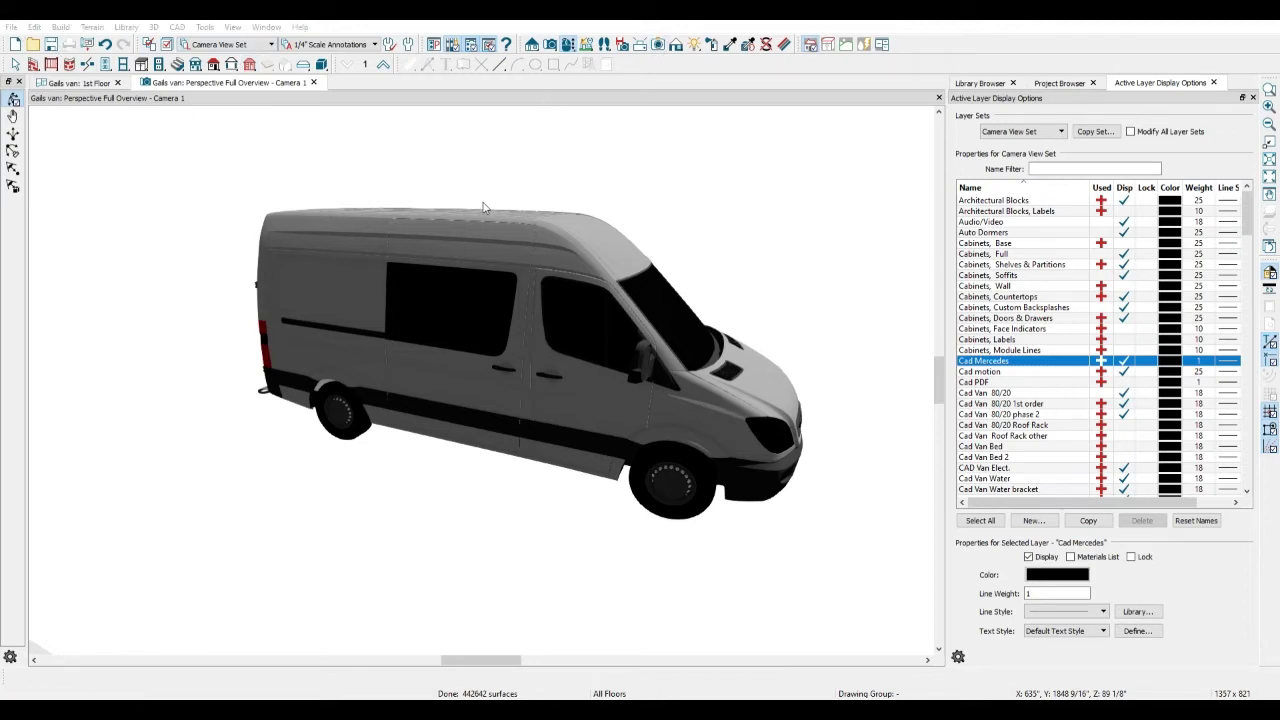
left_click(676, 46)
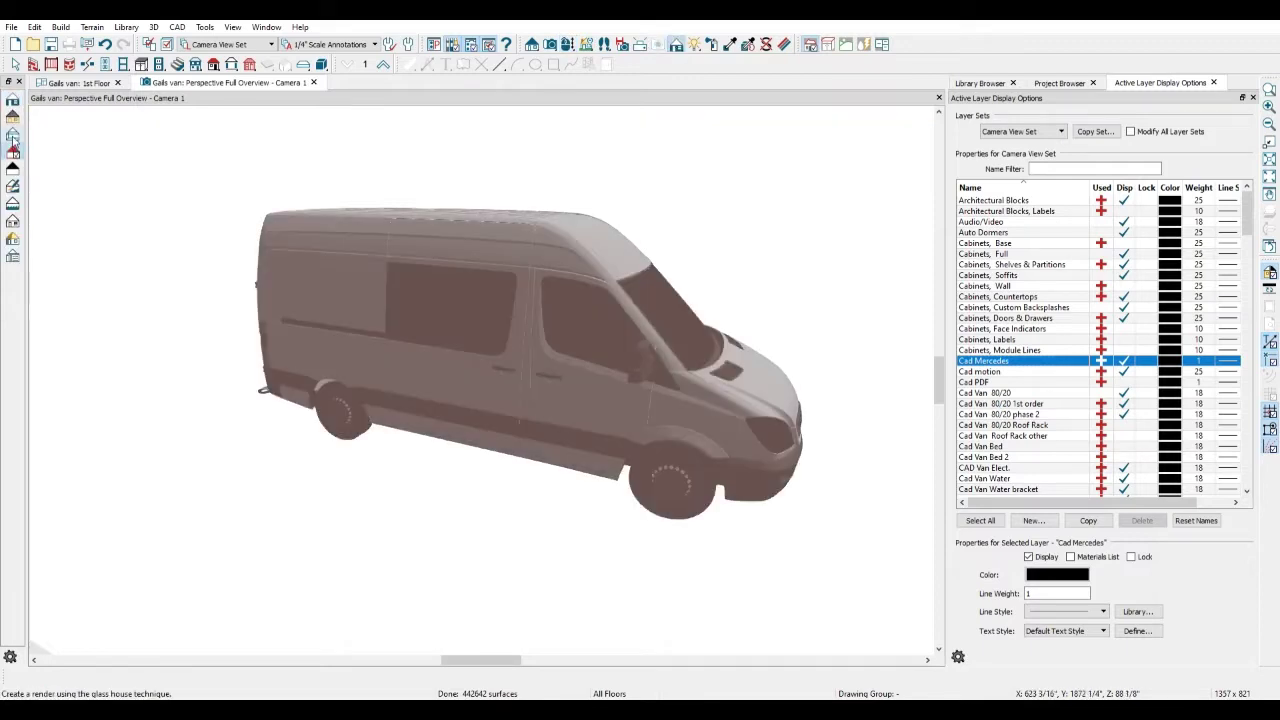
left_click(13, 147)
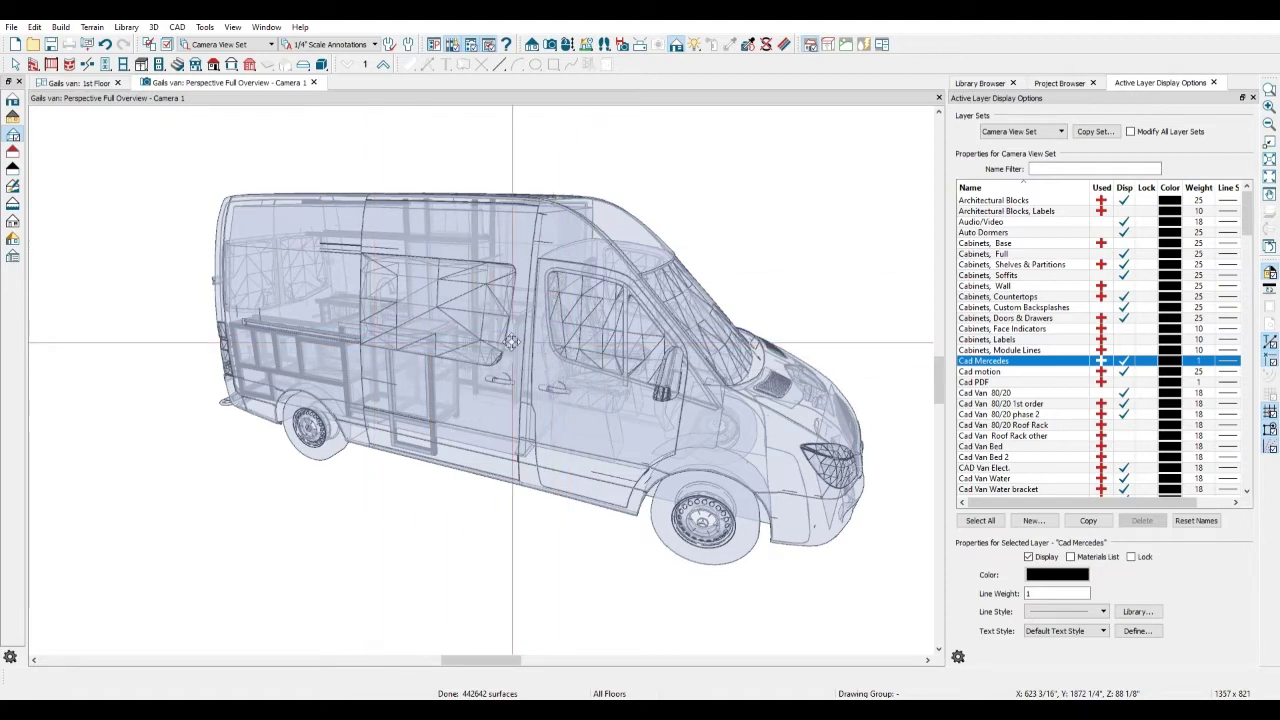
- Orbit the camera with Mouse-Orbit (Alt+O) and zoom to view the interior cabinets from another angle
key("alt+o")
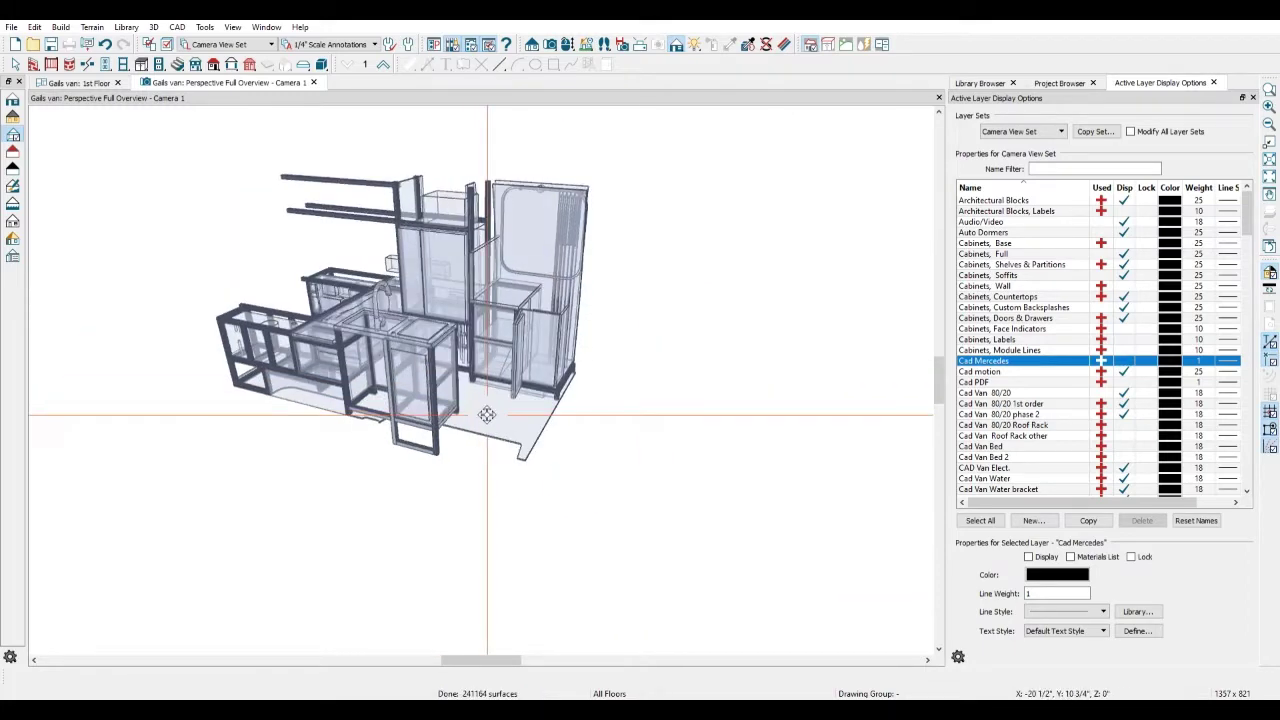
left_click_drag(486, 414, 440, 425)
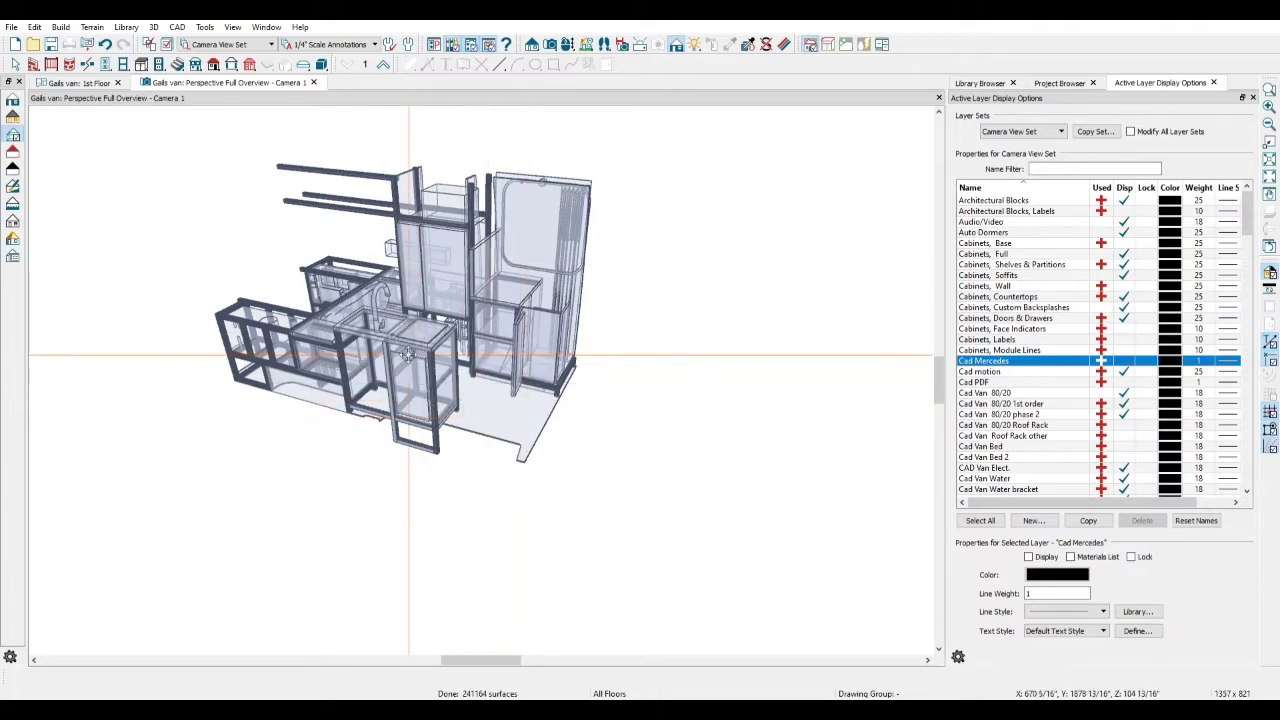
scroll(490, 400, "up", 4)
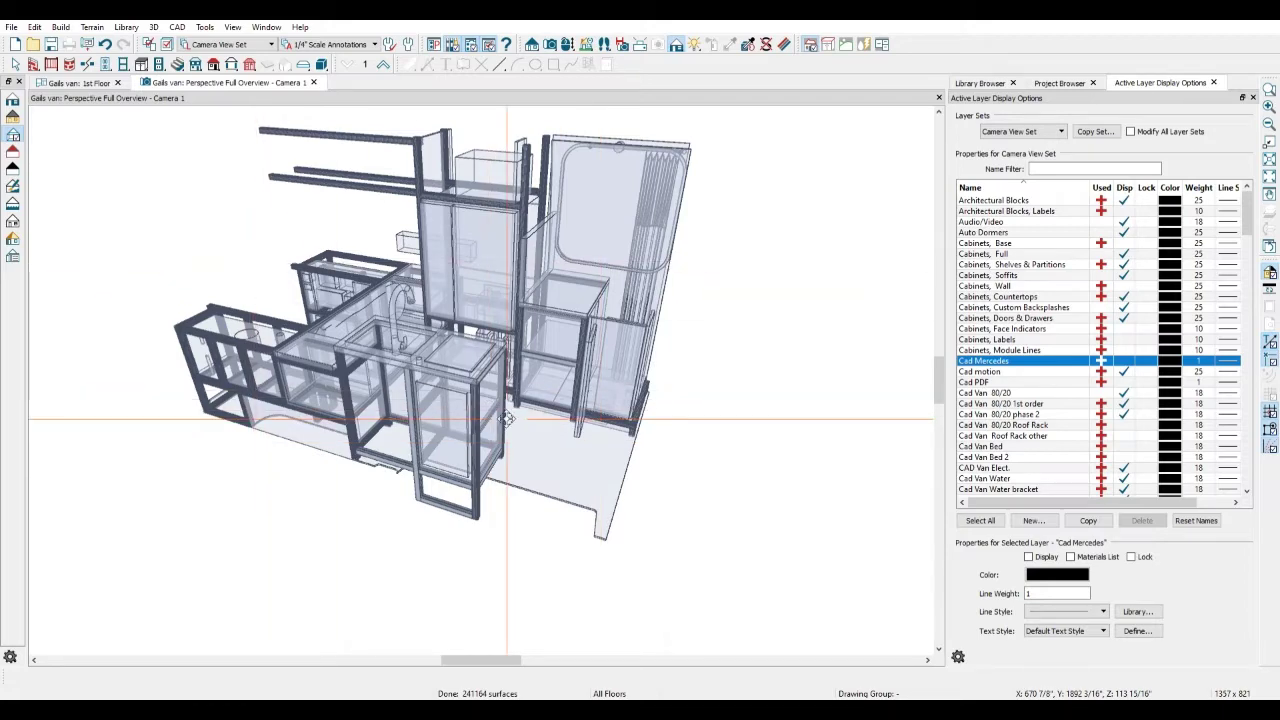
scroll(536, 414, "up", 1)
scroll(536, 414, "down", 5)
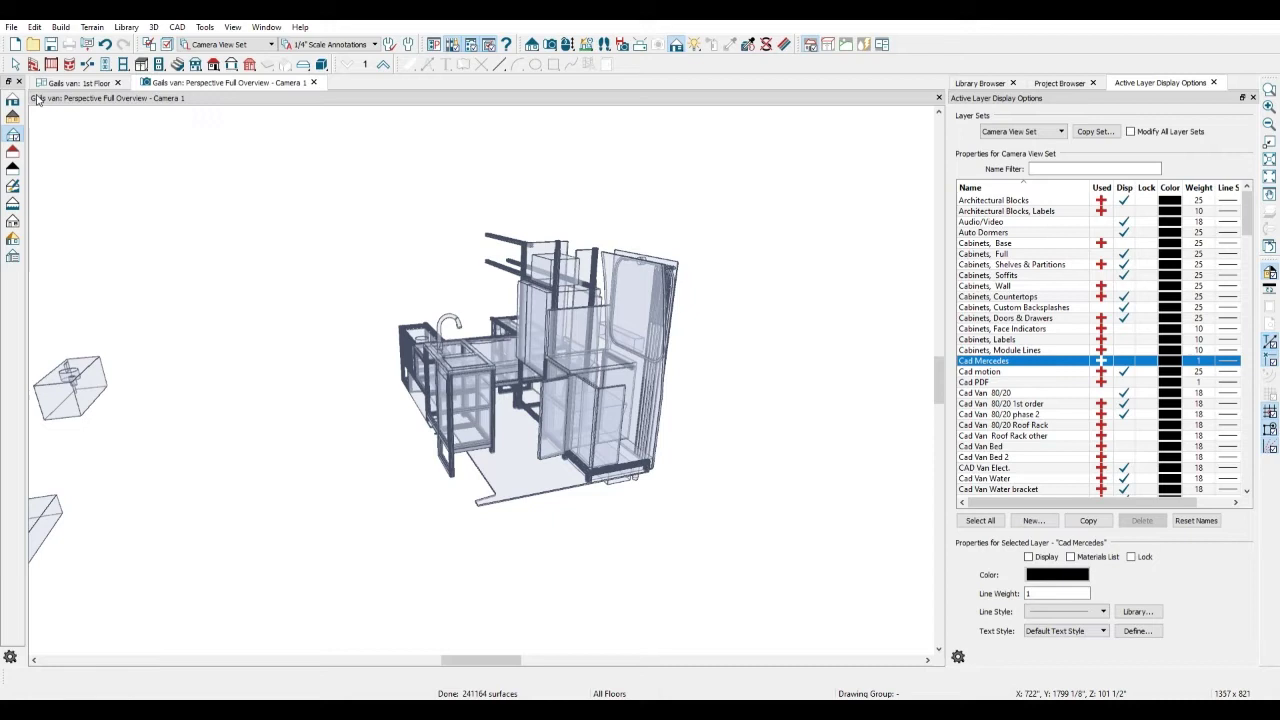
- Select a cabinet panel to read its dimensions
left_click(610, 262)
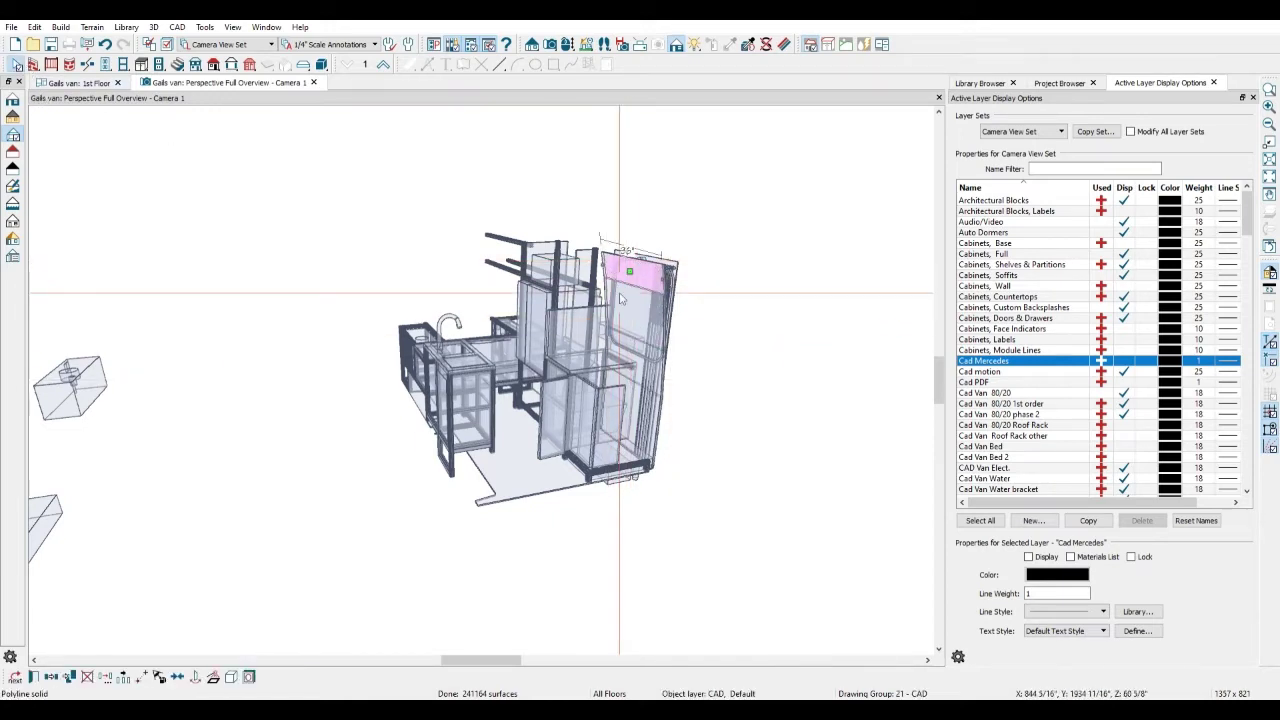
scroll(642, 463, "up", 3)
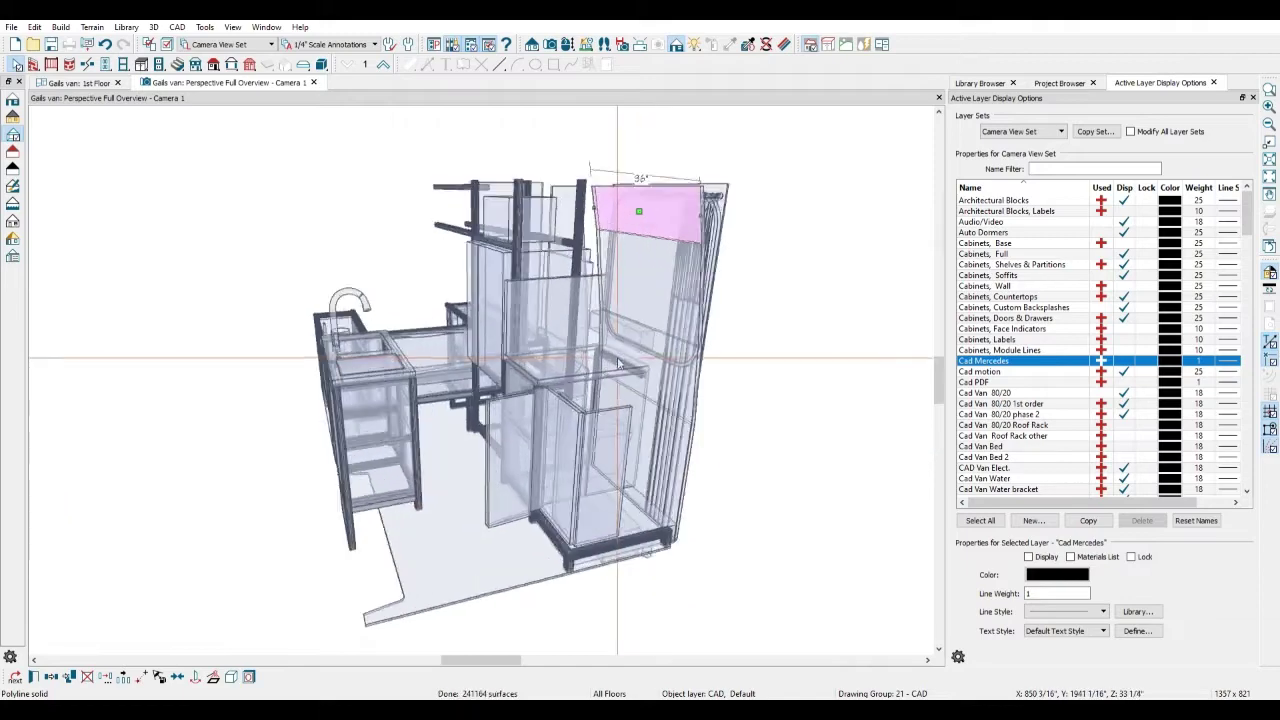
scroll(579, 271, "down", 2)
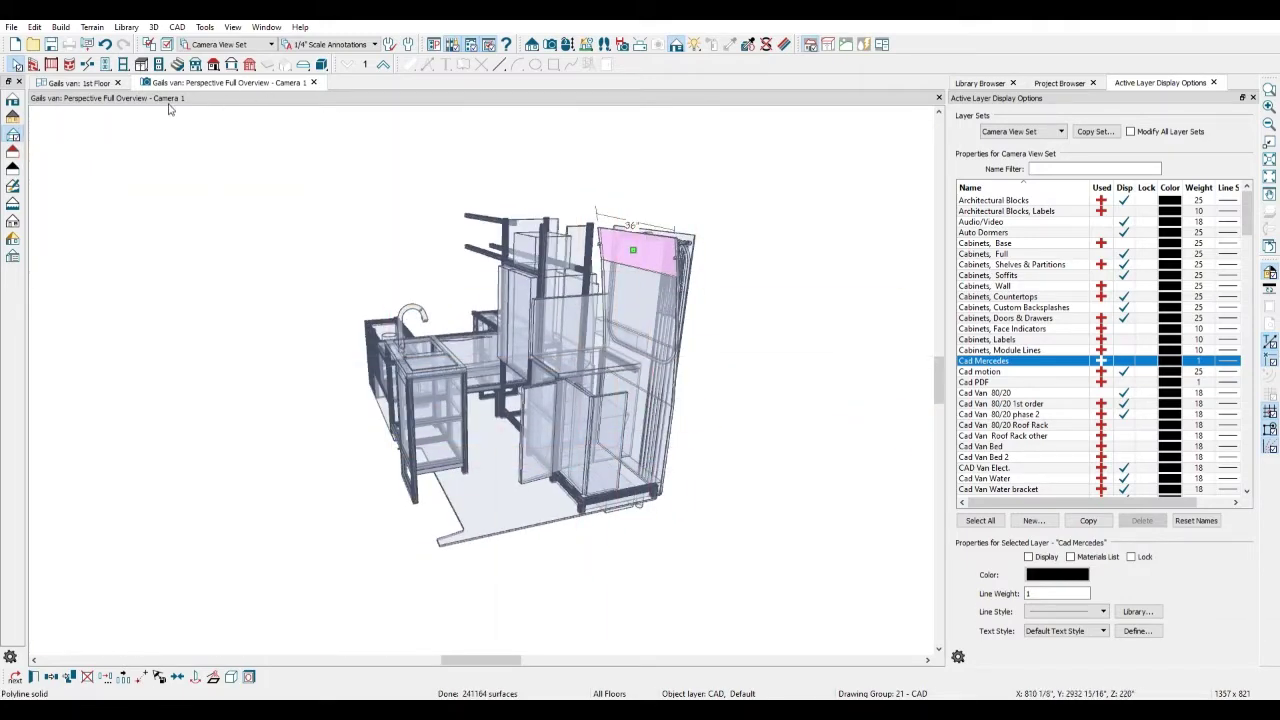
- Orbit and zoom the model to view the cabinets from the right side
left_click(567, 44)
left_click_drag(531, 177, 437, 155)
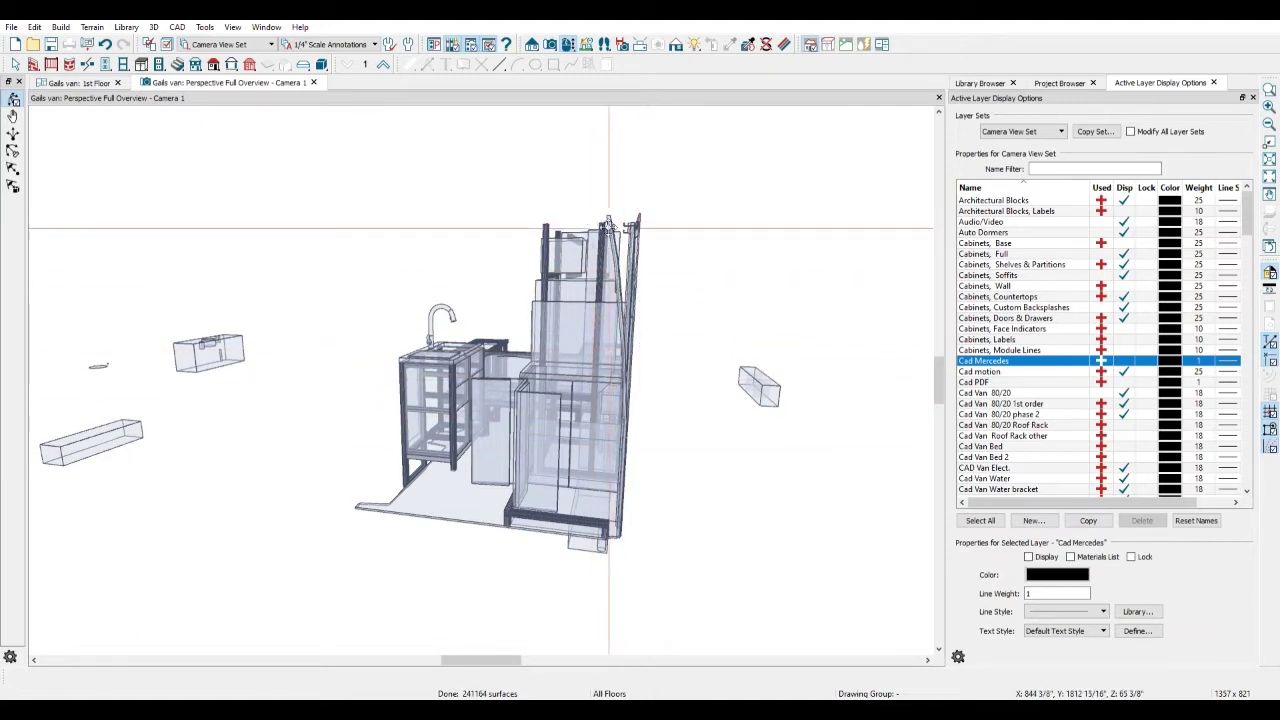
scroll(620, 294, "up", 2)
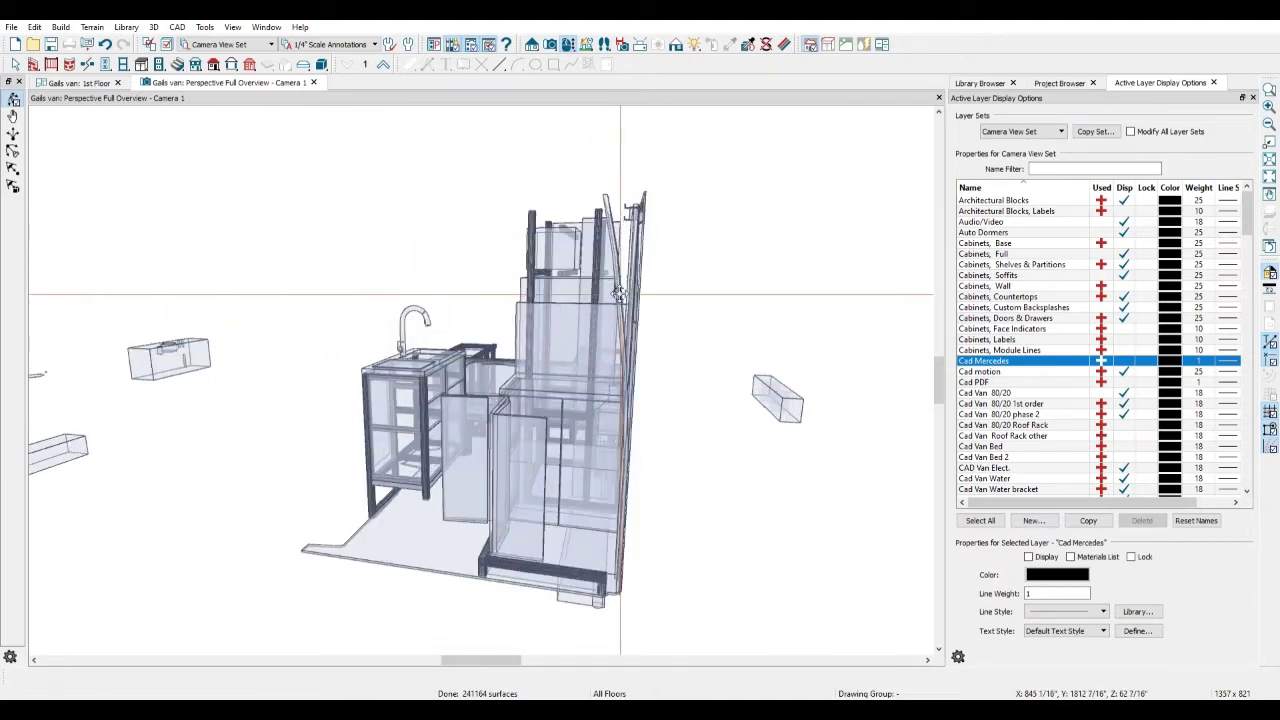
middle_click_drag(620, 294, 584, 298)
- Select the tall upper cabinet to read its dimensions, then orbit back to the overview angle
left_click(13, 117)
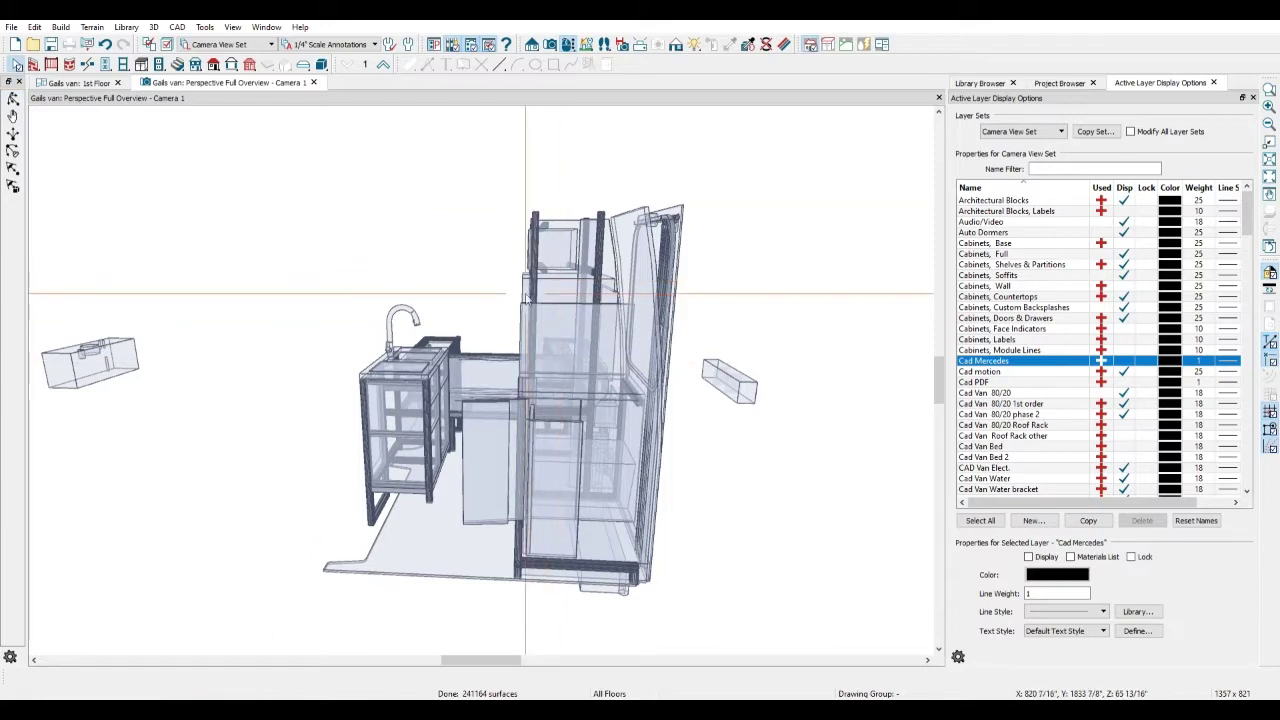
left_click(600, 298)
scroll(603, 302, "up", 4)
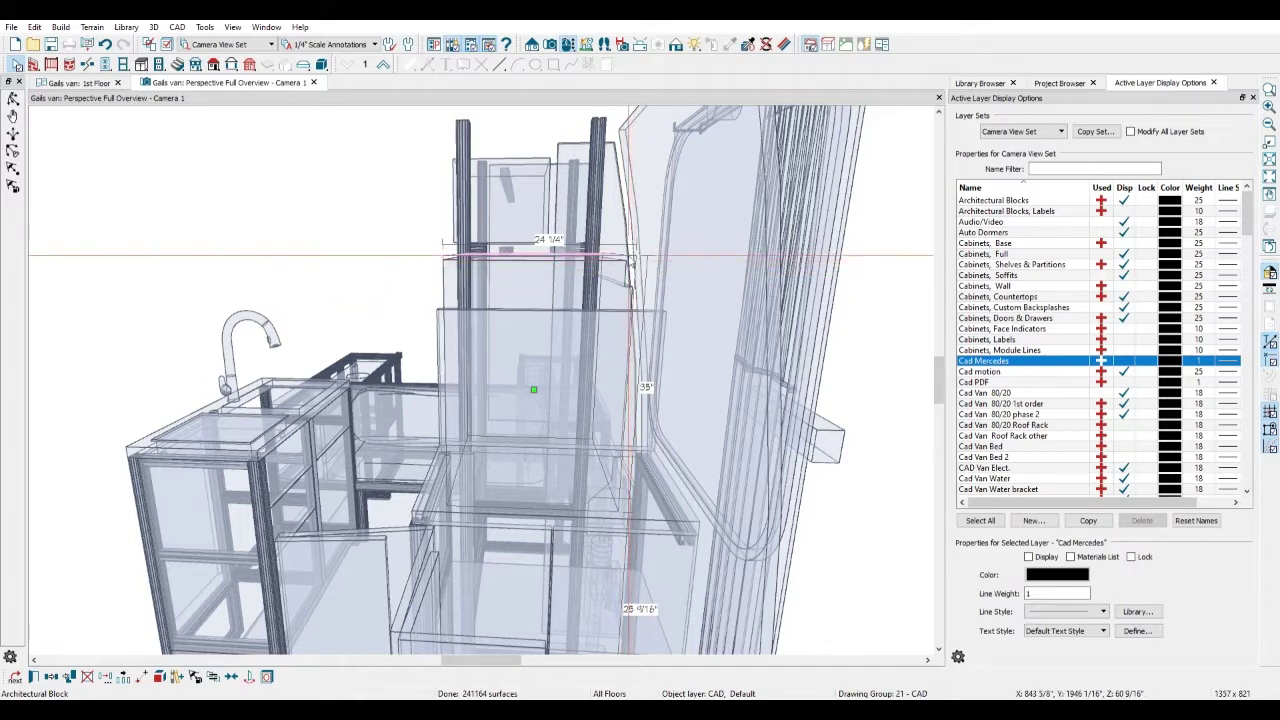
scroll(628, 252, "down", 3)
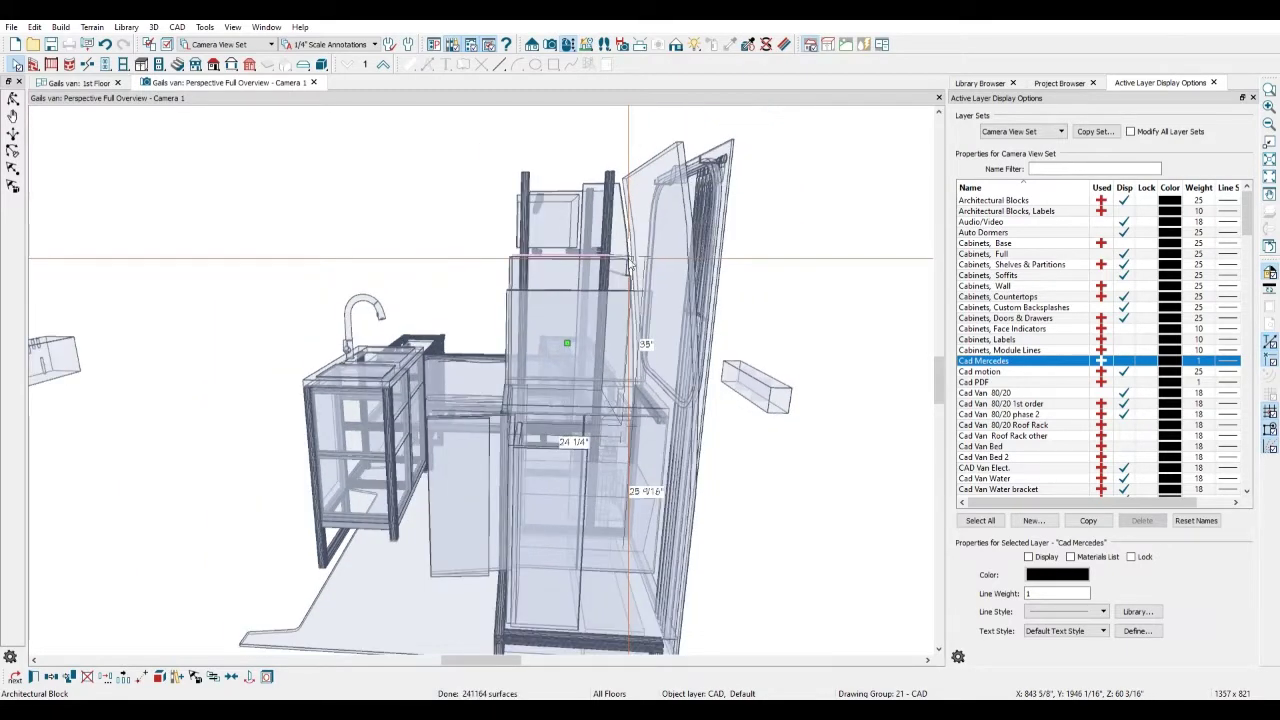
scroll(628, 260, "down", 2)
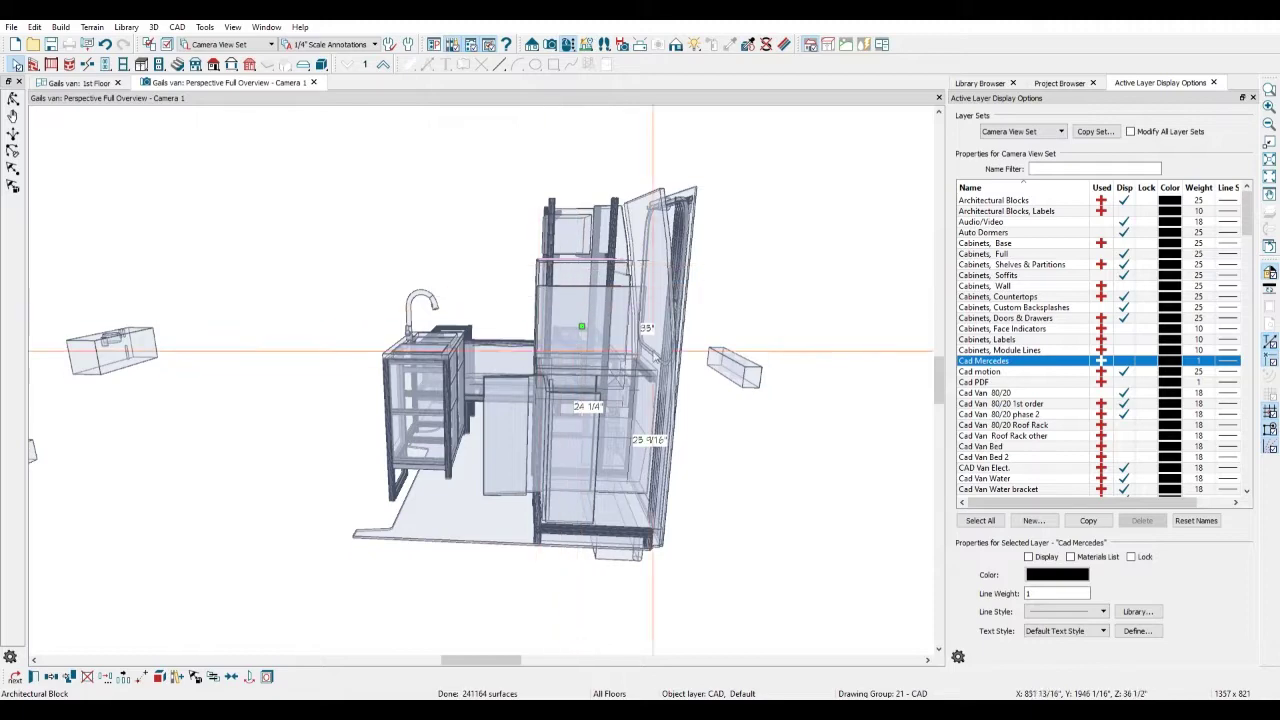
left_click(14, 99)
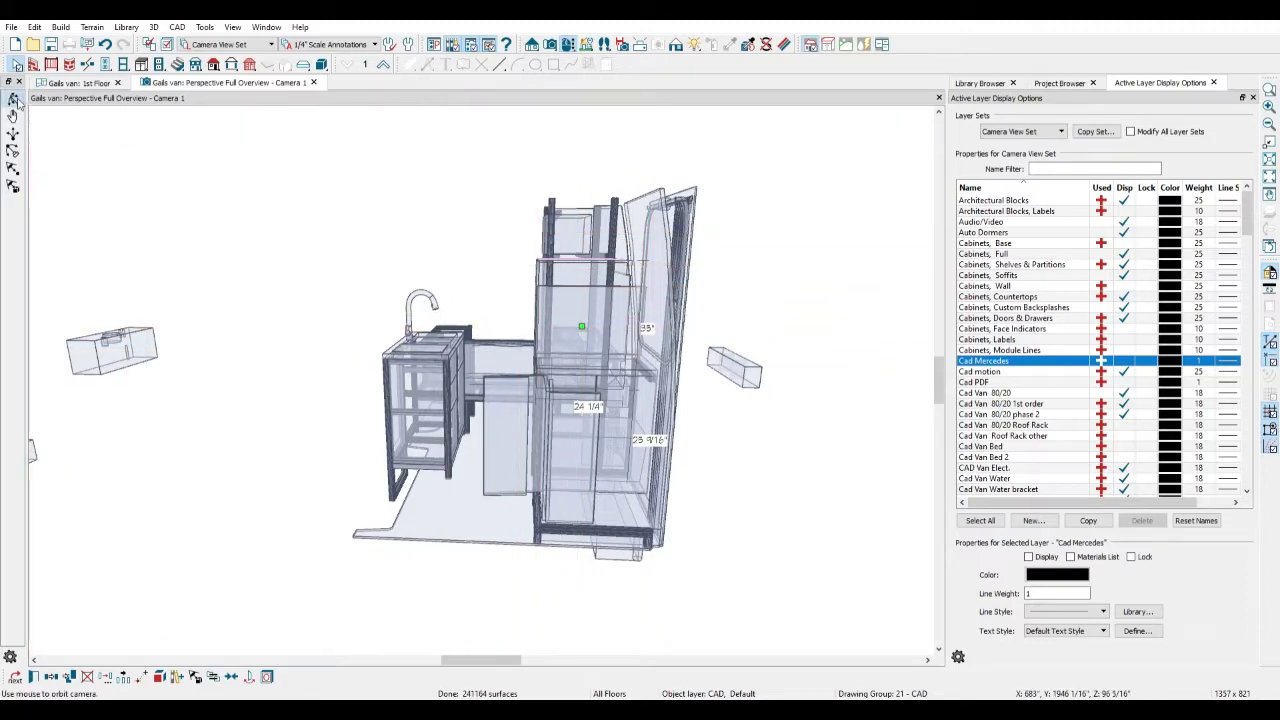
left_click_drag(330, 320, 480, 420)
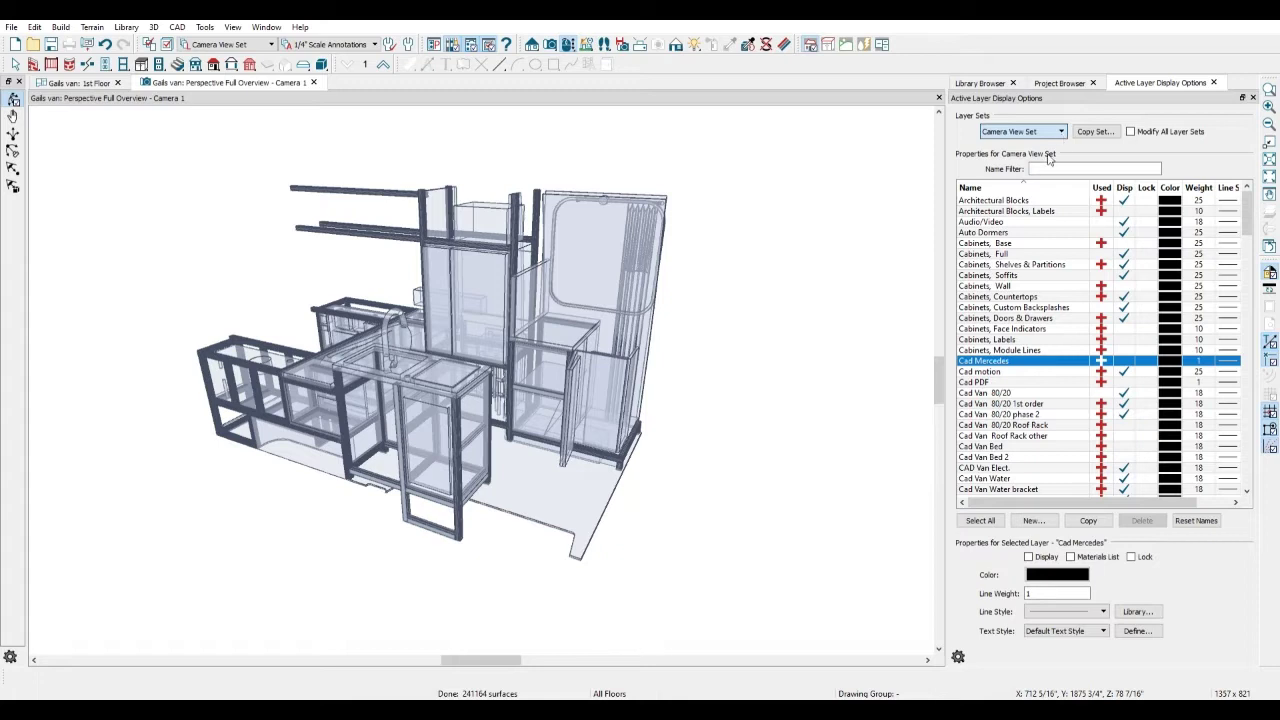
- Switch to All Off Set and orbit and zoom around the bare aluminium frame
key("Up")
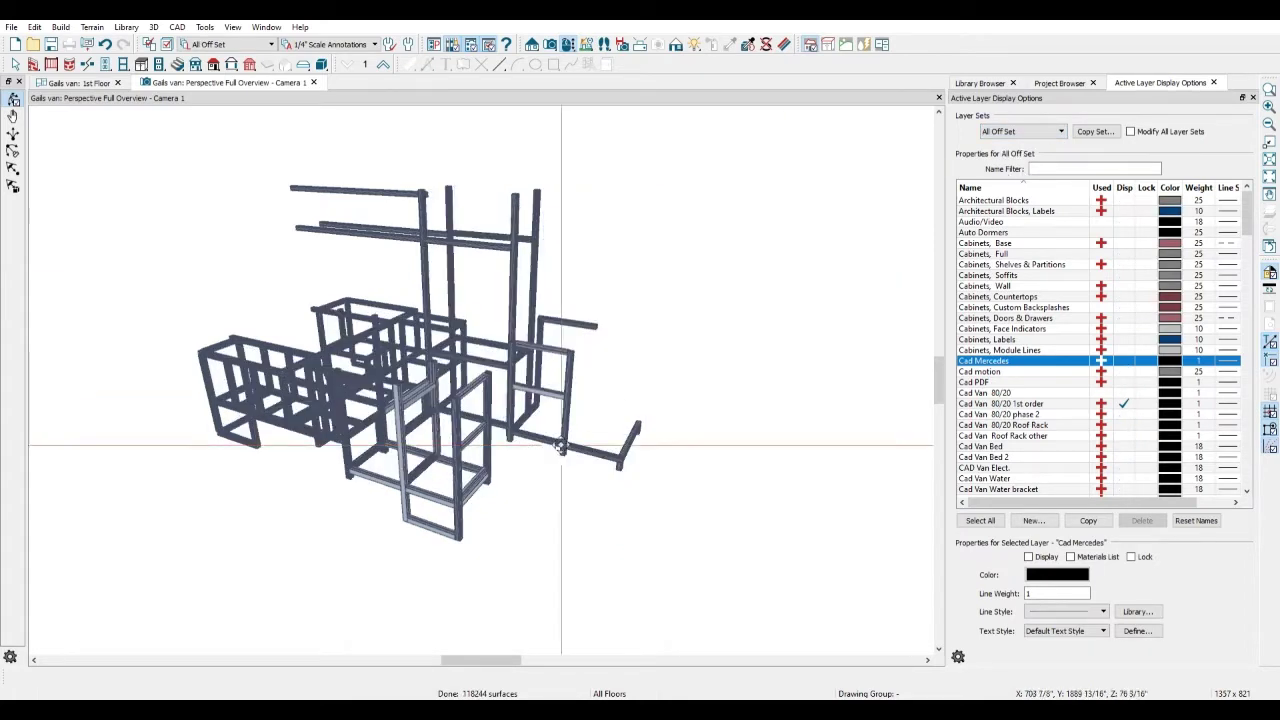
mouse_move(455, 361)
left_mouse_down()
mouse_move(430, 390)
mouse_move(433, 351)
left_mouse_up()
scroll(432, 350, "up", 3)
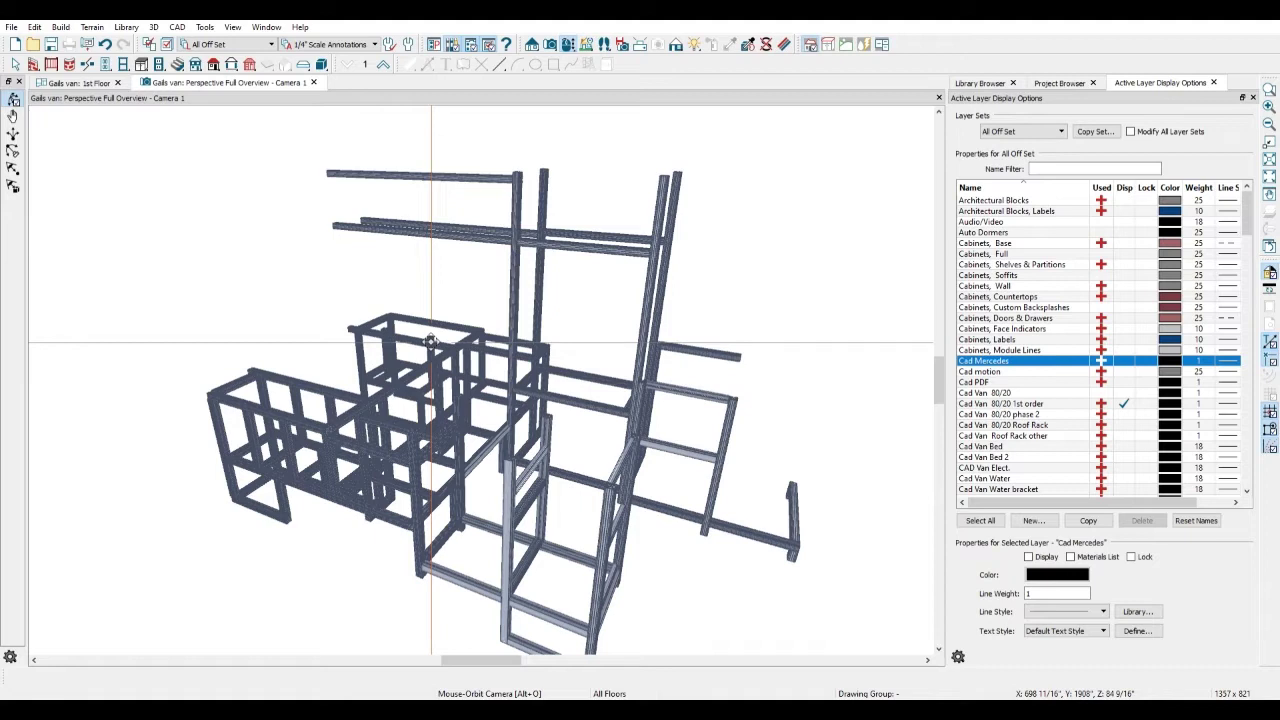
left_click_drag(430, 341, 378, 372)
scroll(366, 375, "up", 10)
- Select a horizontal frame beam to check its length
key("space")
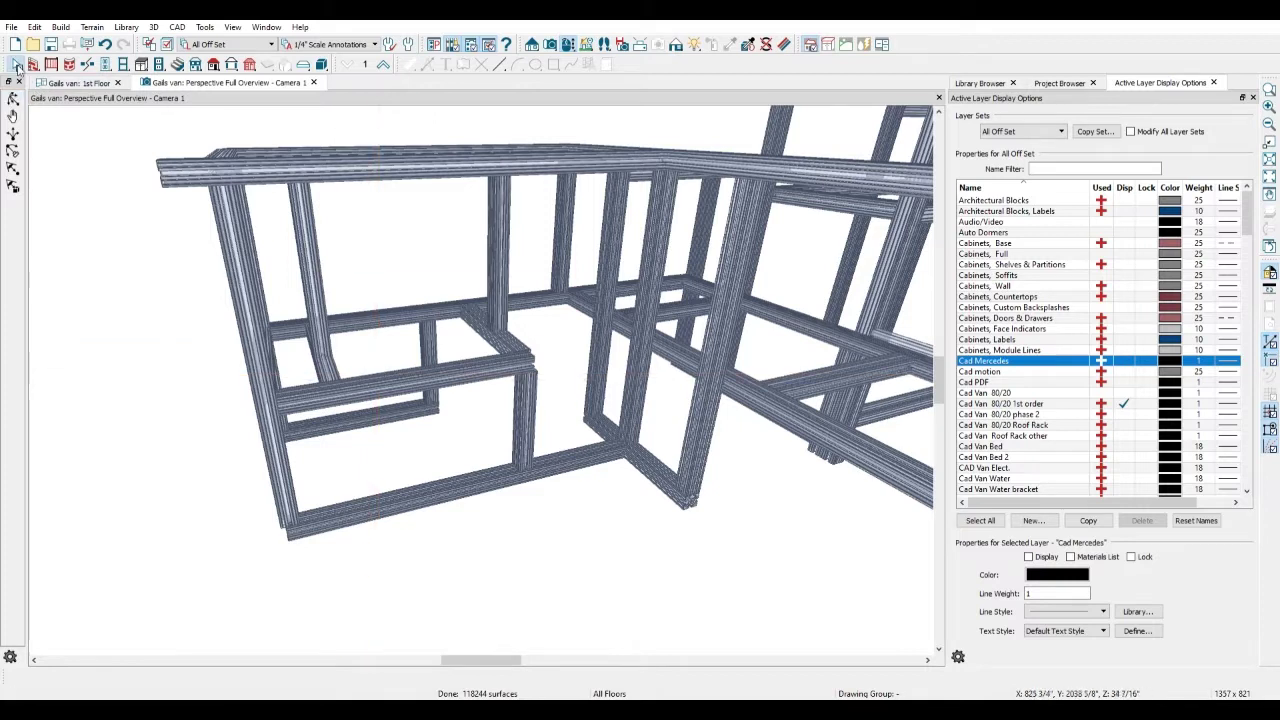
left_click(410, 382)
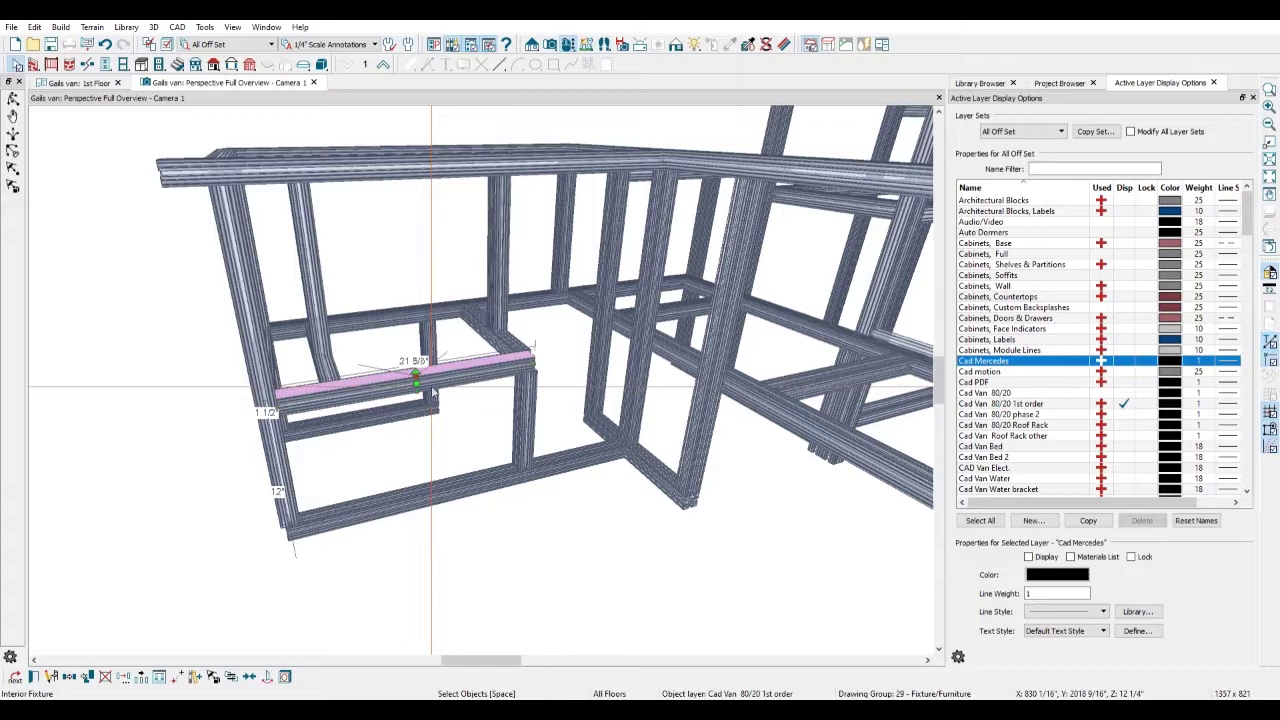
scroll(432, 392, "down", 4)
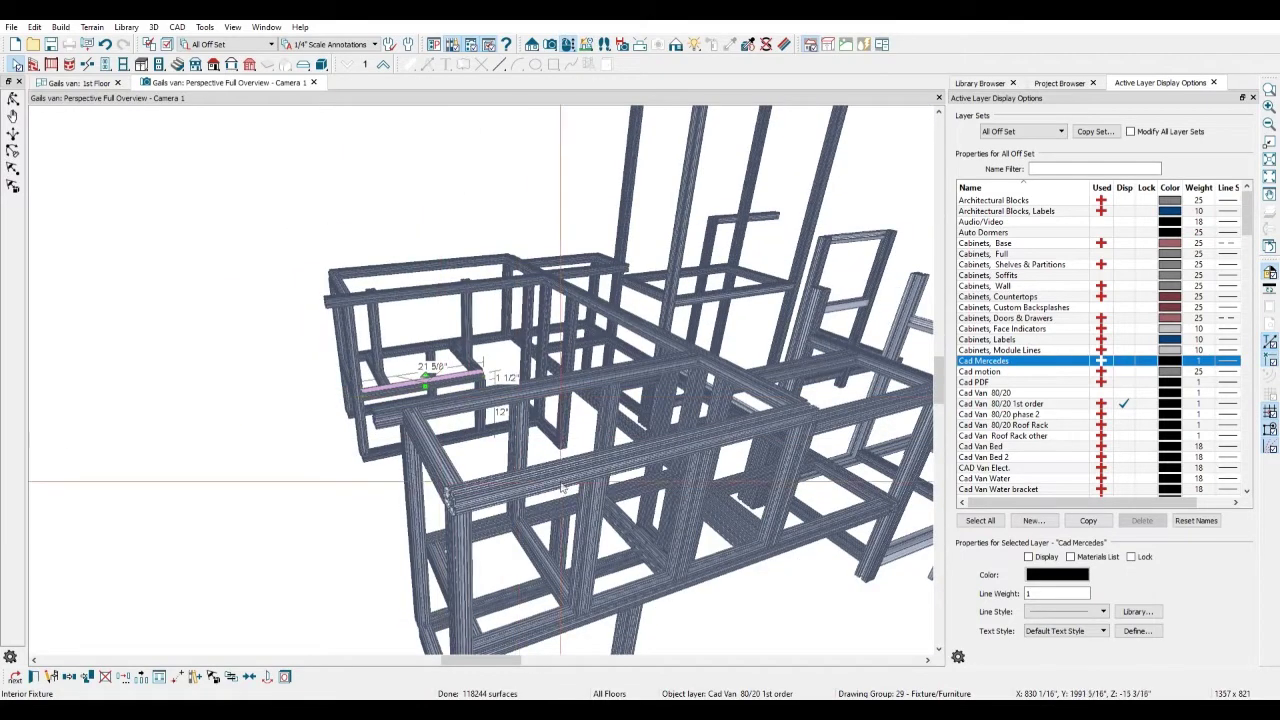
- Orbit around the frame and select the left vertical post to check its size
middle_click_drag(562, 487, 406, 352)
scroll(406, 354, "up", 3)
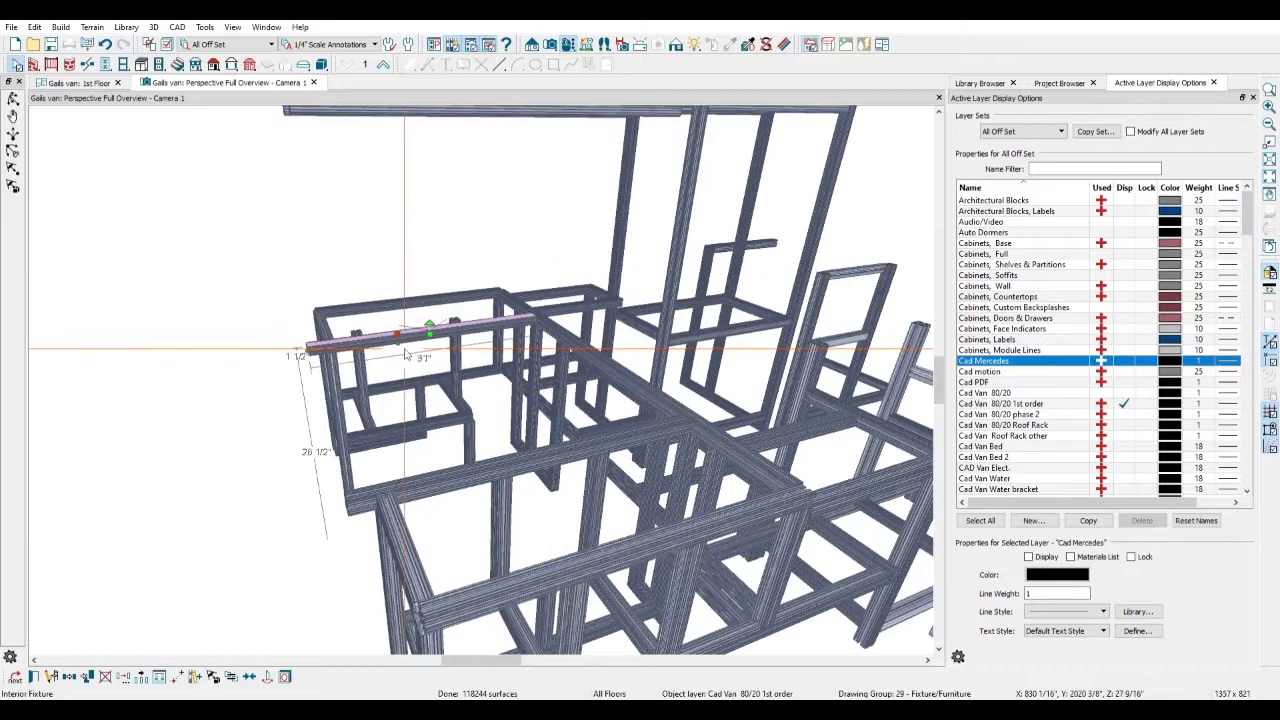
scroll(406, 354, "up", 2)
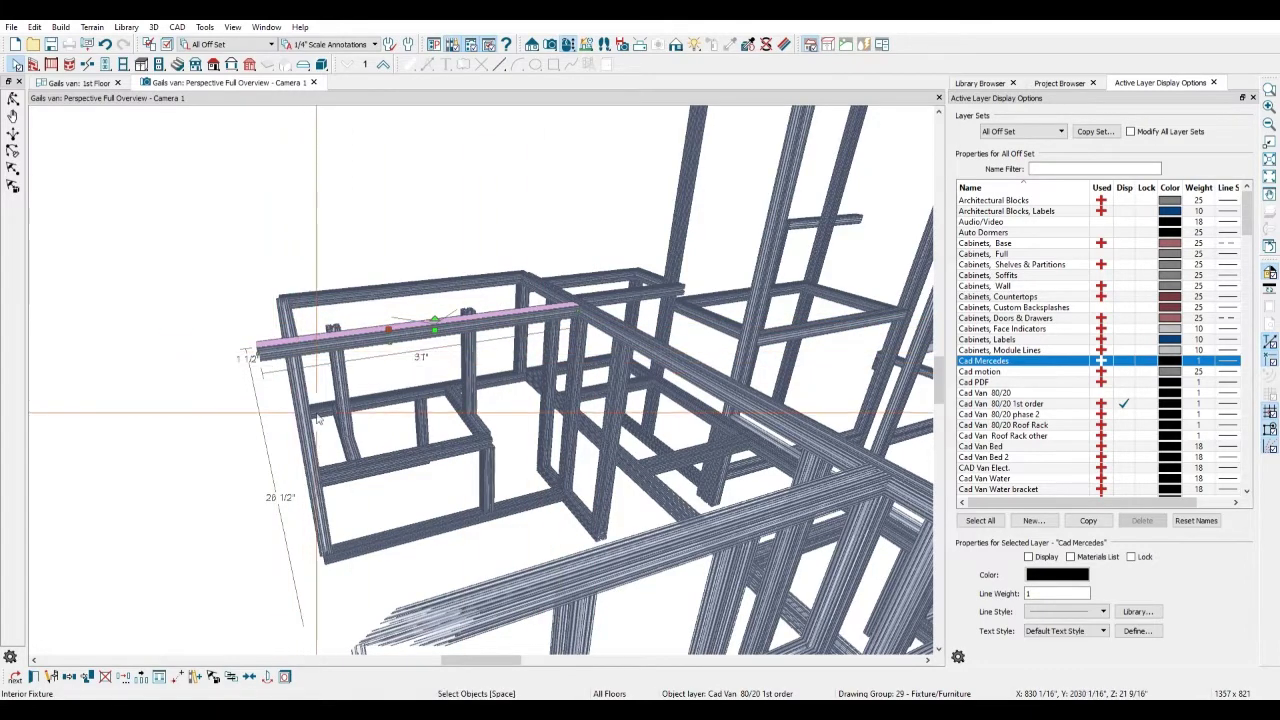
left_click(310, 466)
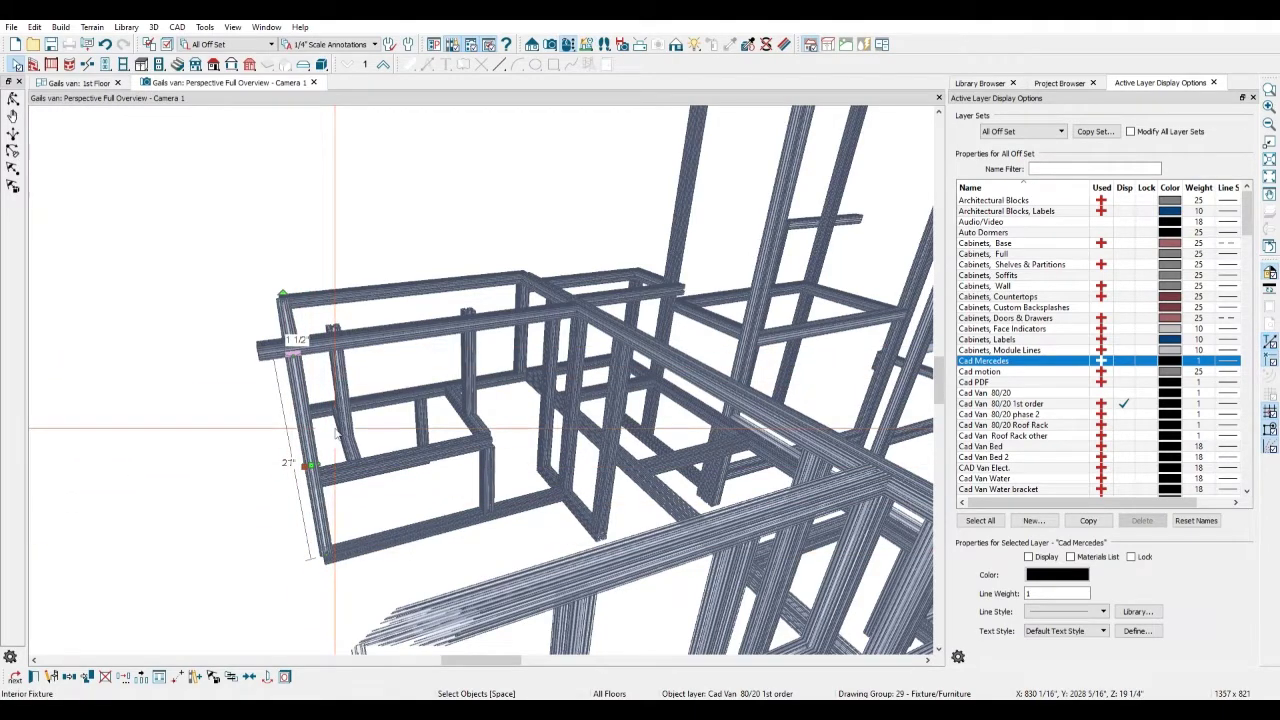
scroll(405, 428, "down", 2)
scroll(405, 428, "down", 3)
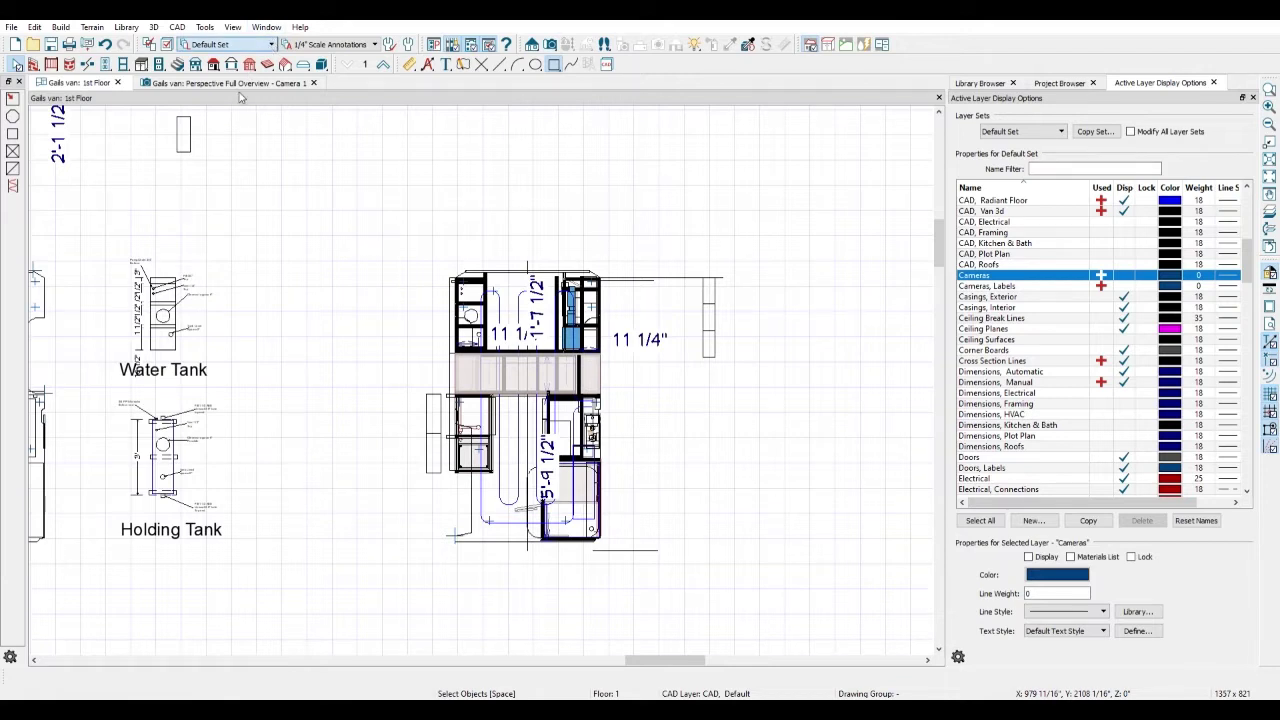
- Box-select all framing pieces in the plan and generate a Materials List from them
scroll(225, 44, "up", 1)
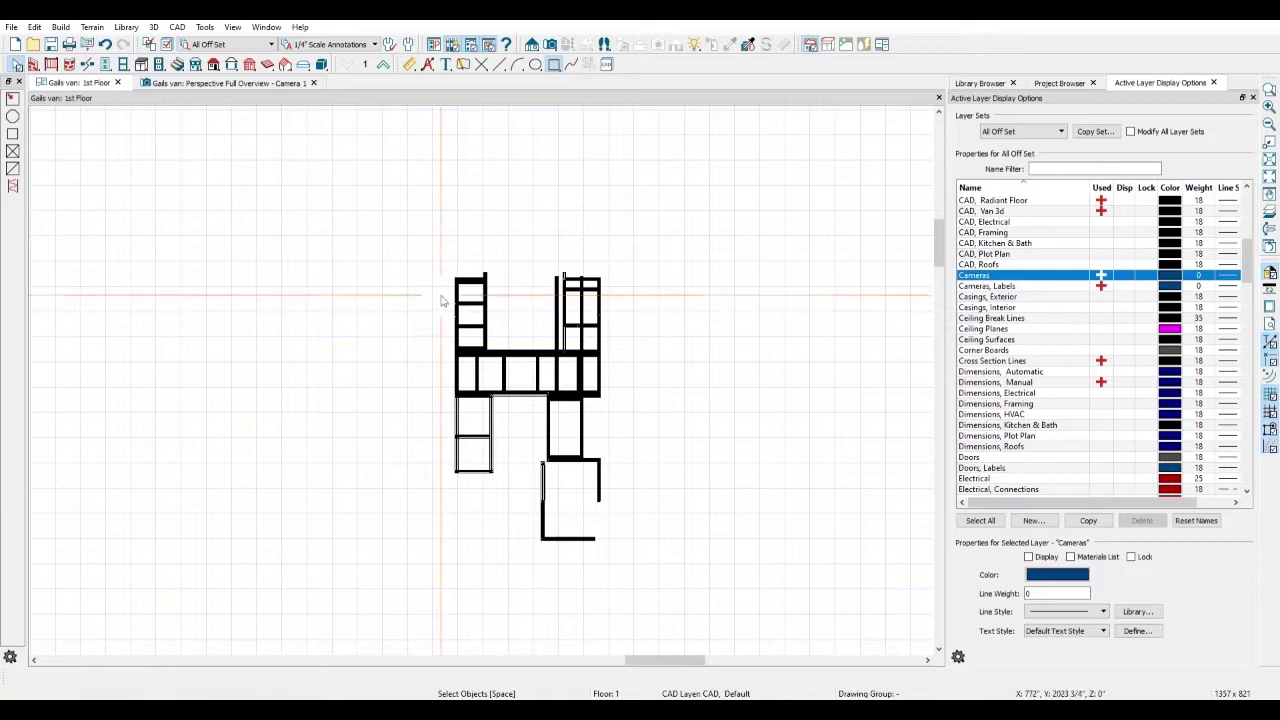
left_click_drag(401, 226, 675, 588)
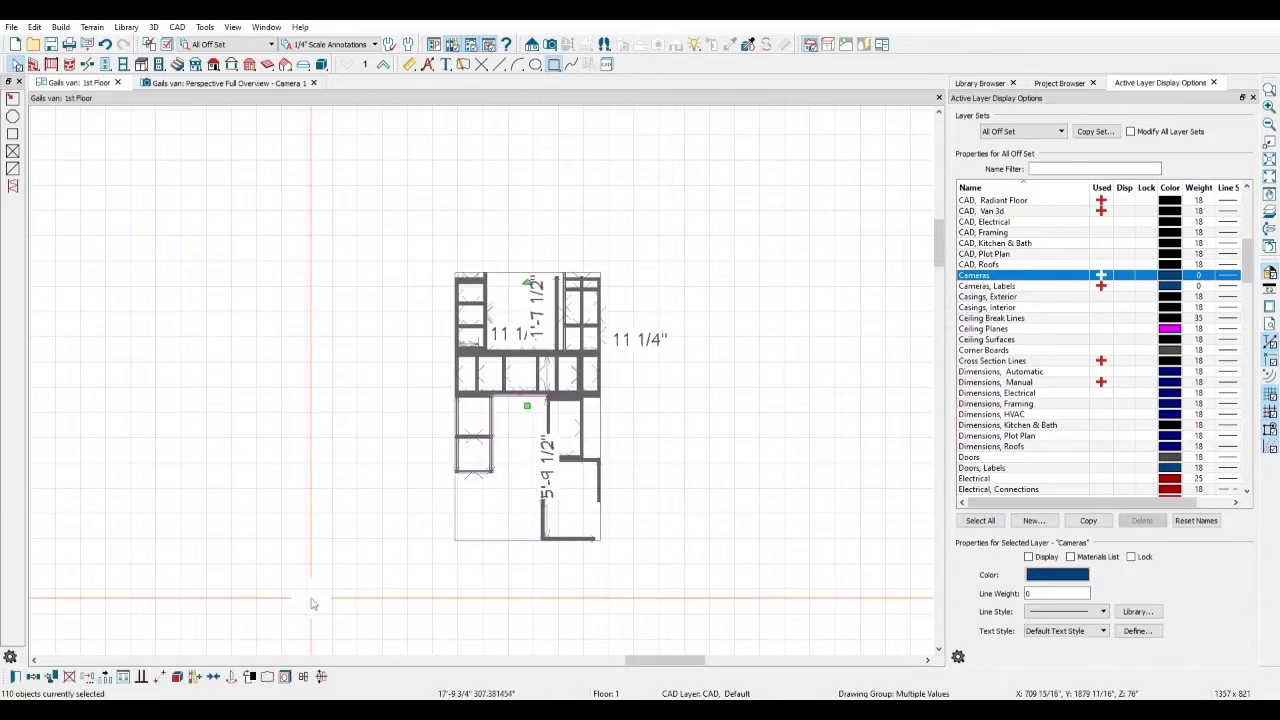
left_click(124, 677)
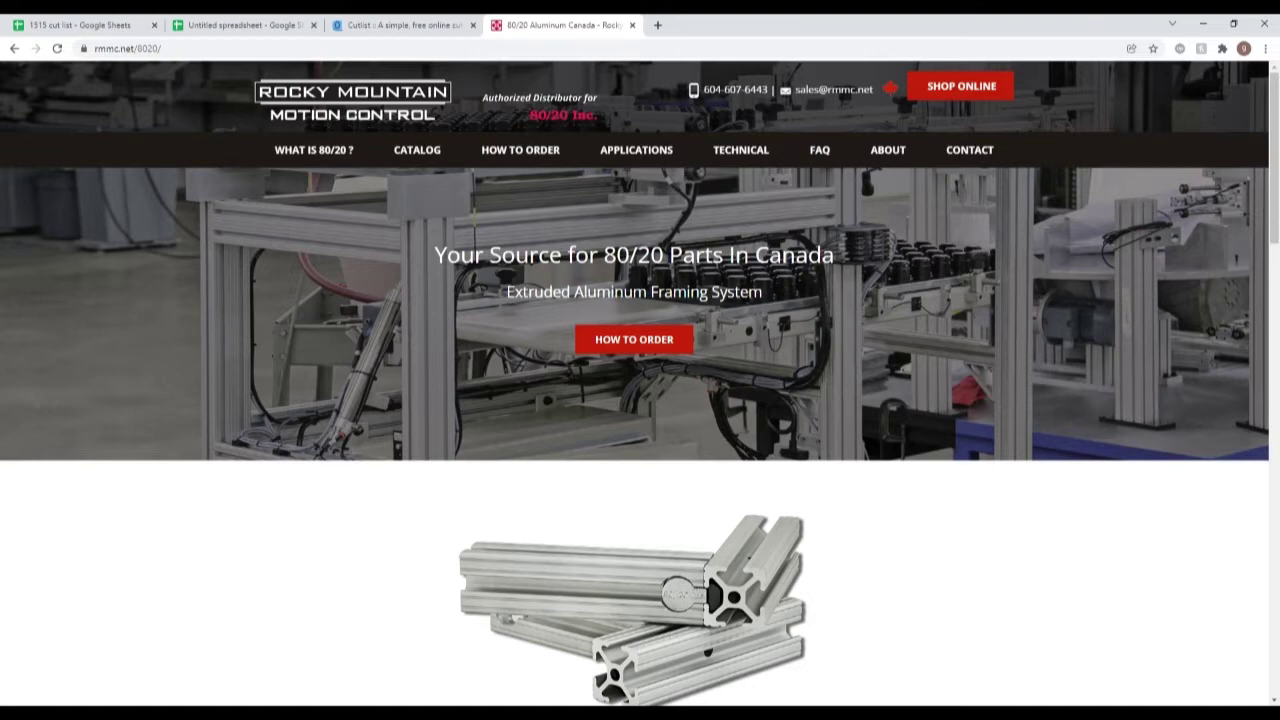
- Open the SHOP ONLINE Quick Shop for the Canadian warehouse
scroll(600, 310, "down", 5)
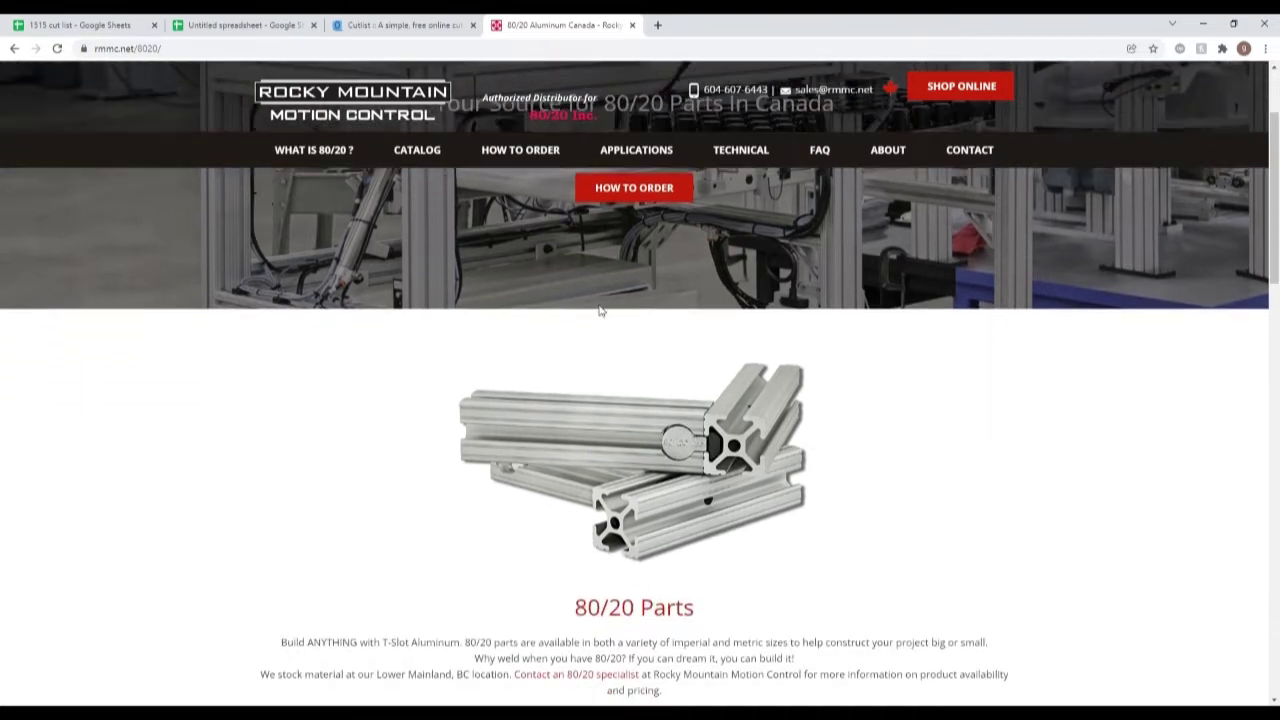
scroll(605, 317, "up", 3)
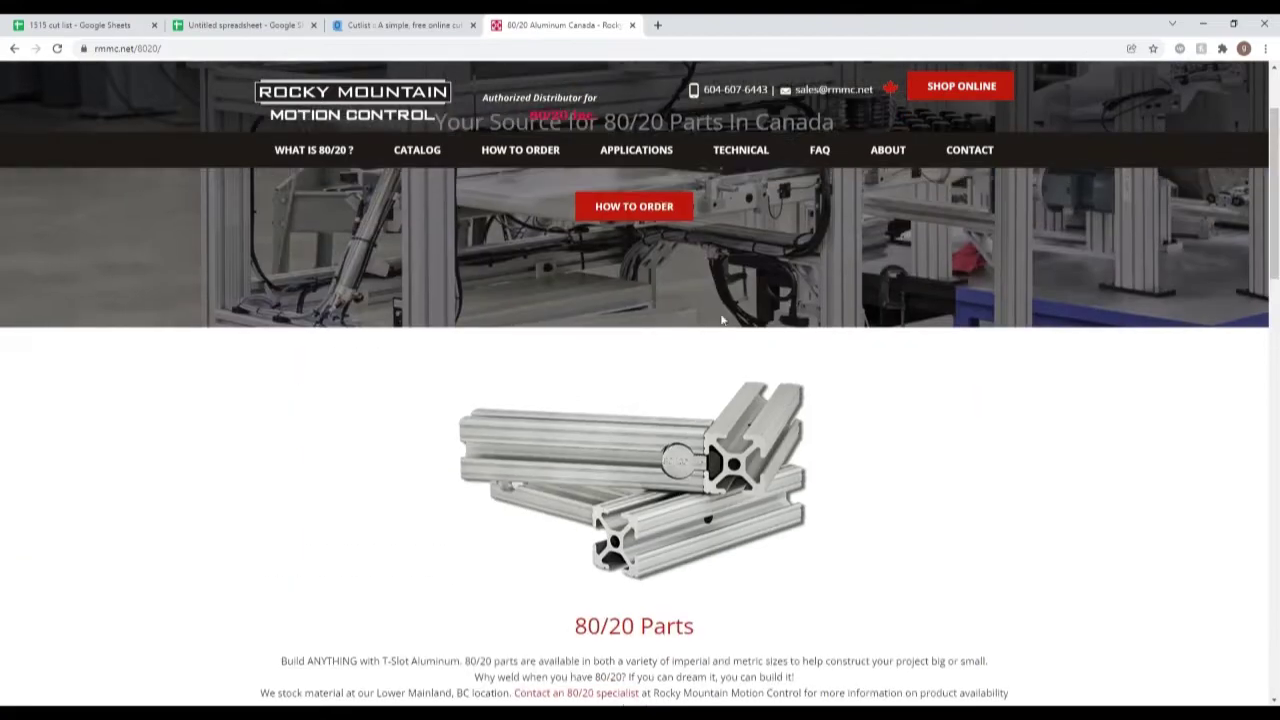
left_click(958, 87)
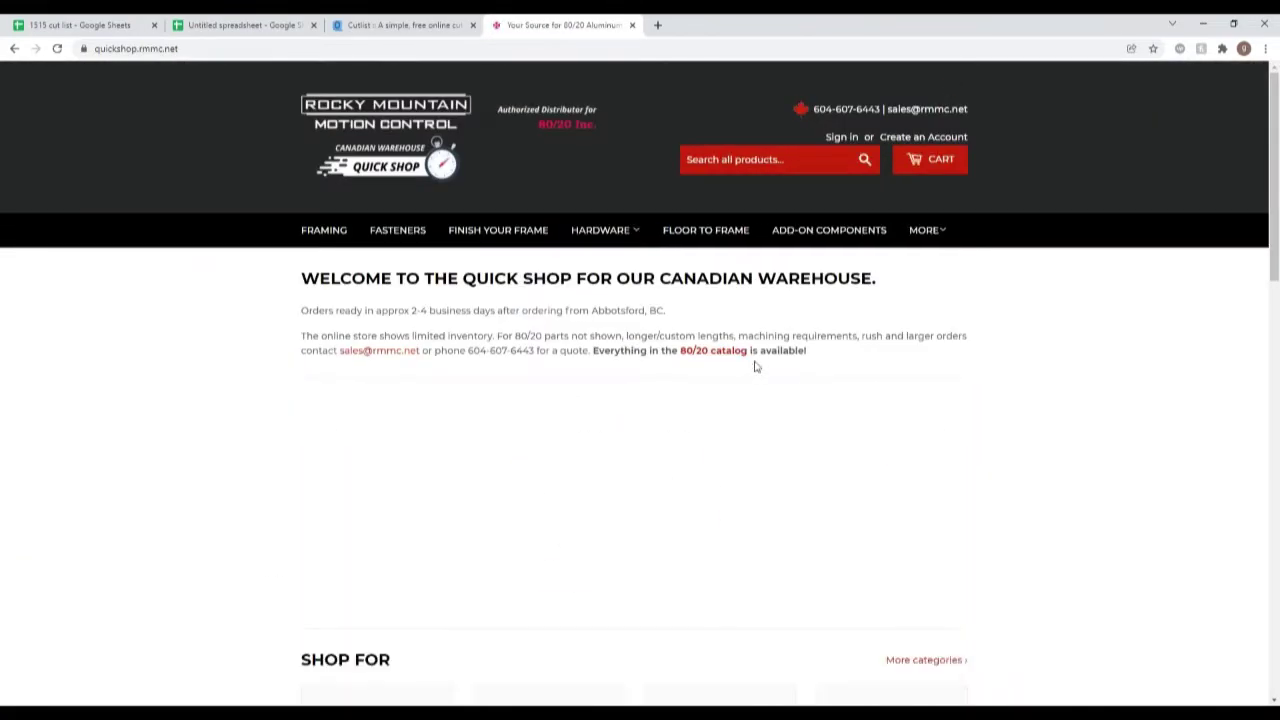
- Open the 15 Series (Imperial) collection from the SHOP FOR section
scroll(757, 366, "down", 3)
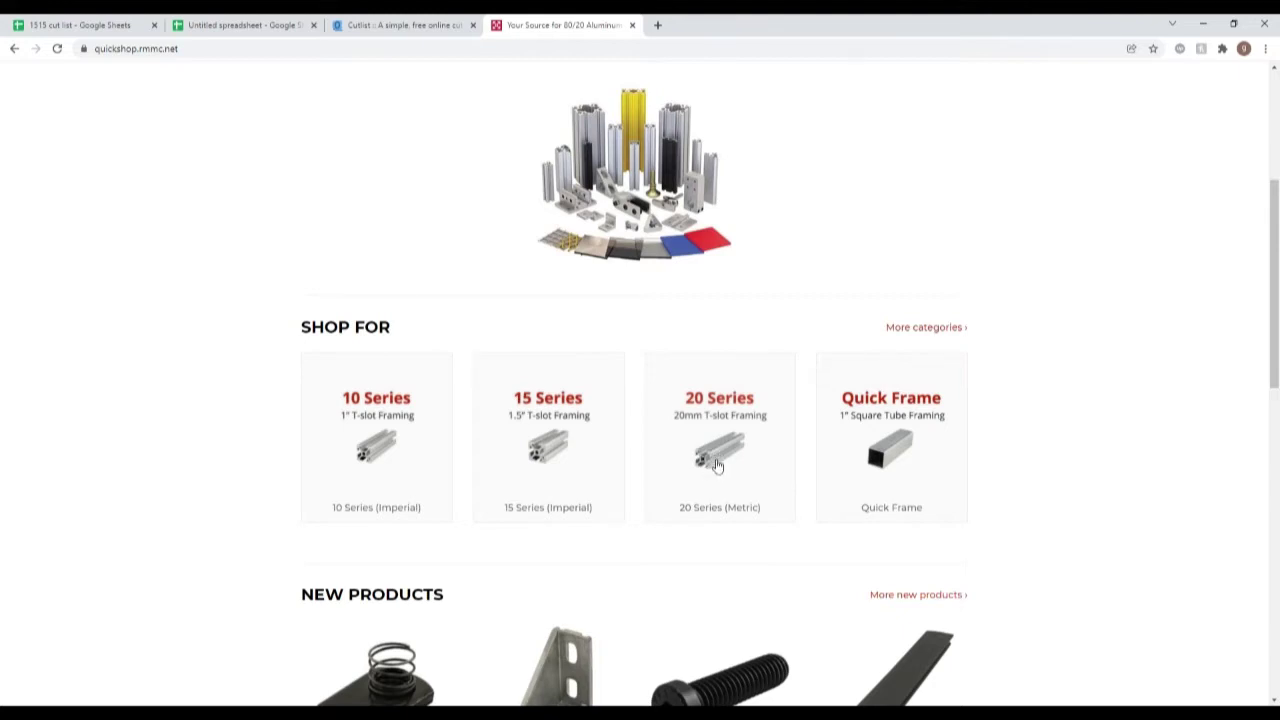
left_click(545, 455)
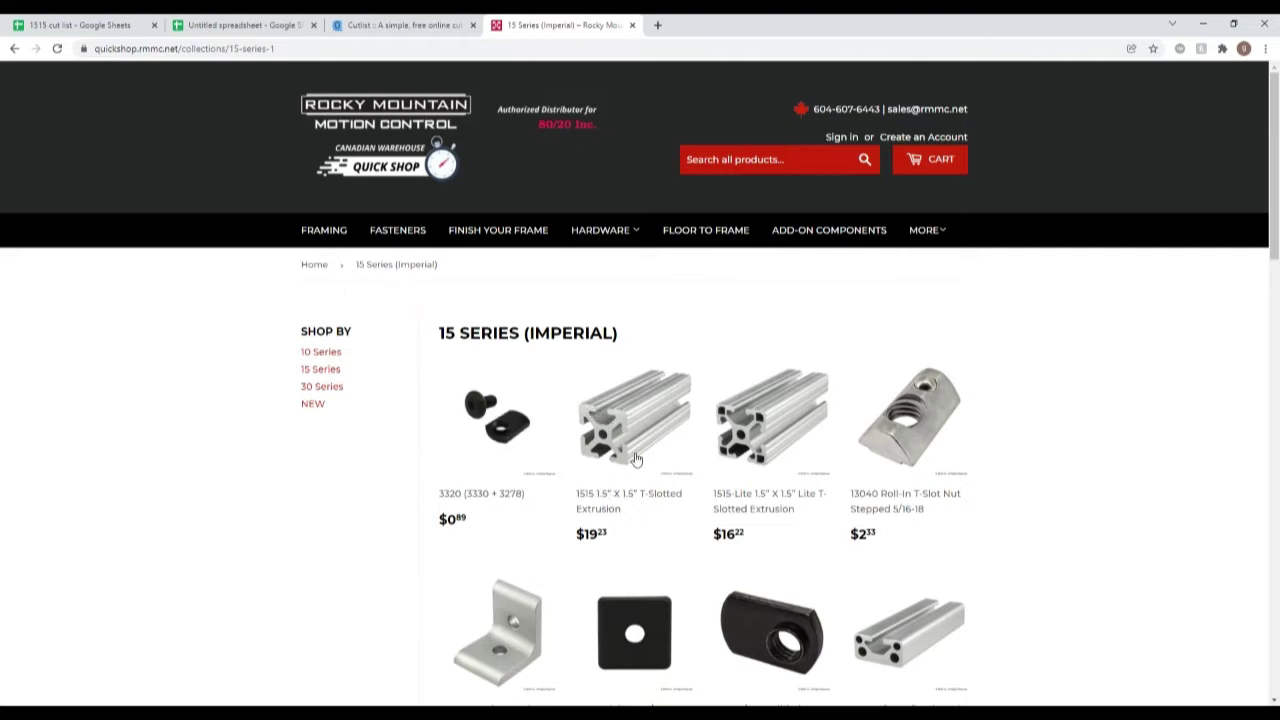
- Browse the 15 Series (Imperial) products and move to page 2 of the listing
scroll(643, 475, "down", 1)
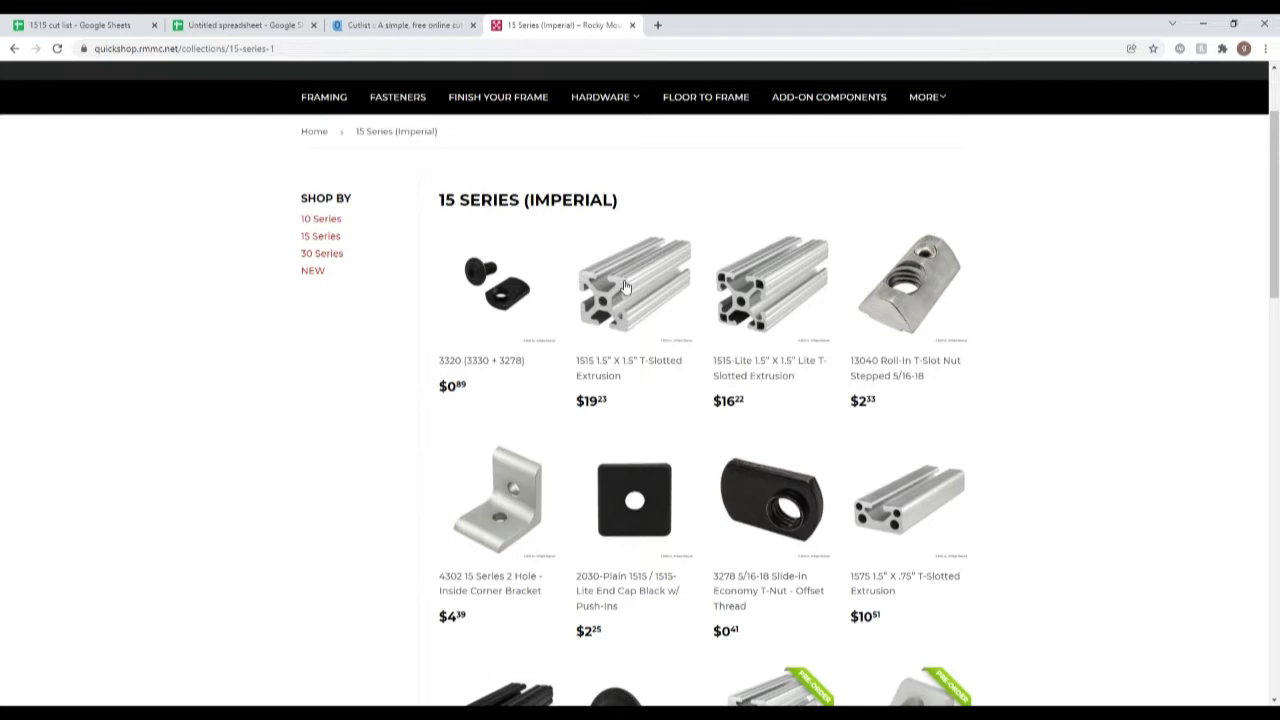
scroll(626, 288, "up", 1)
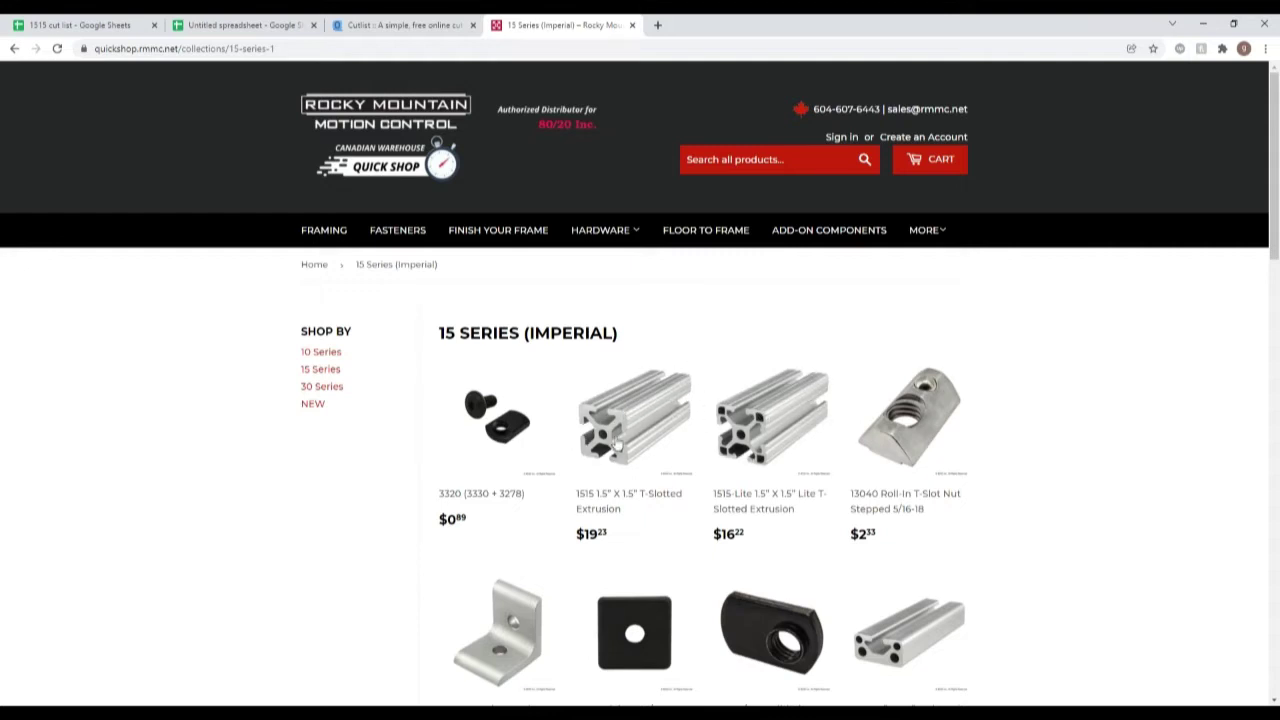
scroll(617, 449, "down", 3)
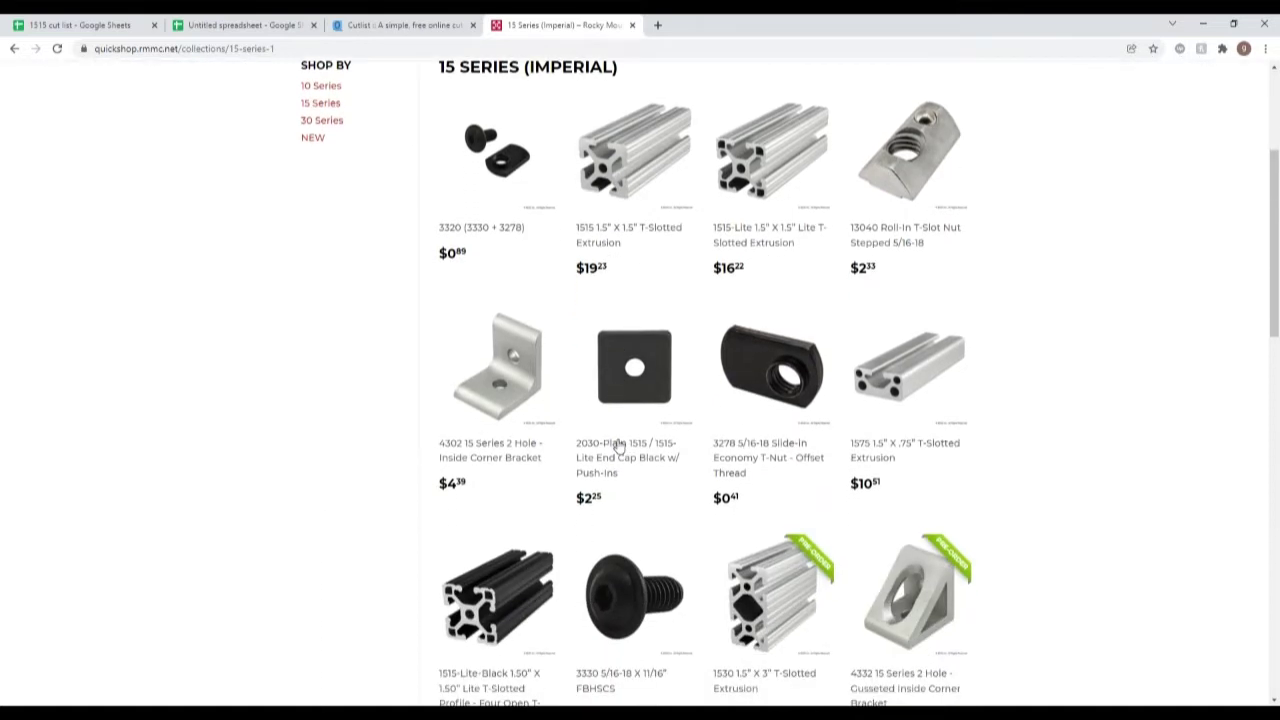
scroll(617, 446, "down", 4)
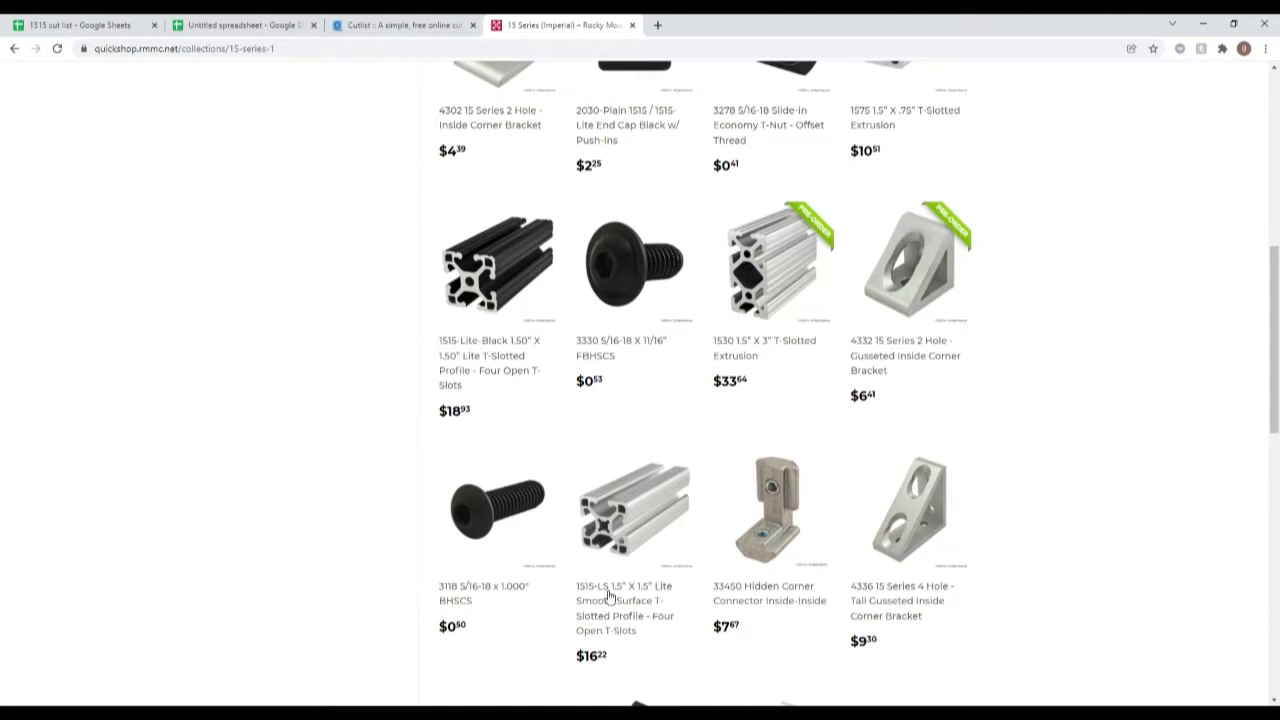
scroll(648, 535, "down", 5)
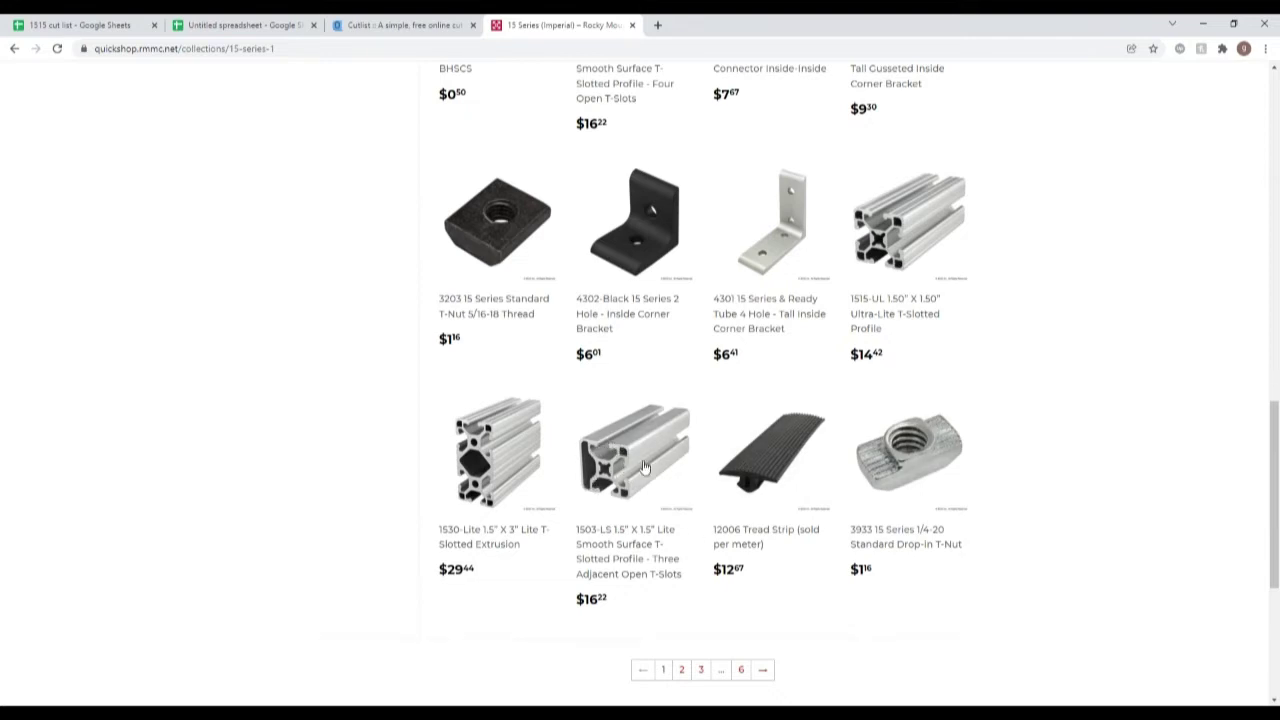
left_click(682, 670)
scroll(707, 491, "down", 2)
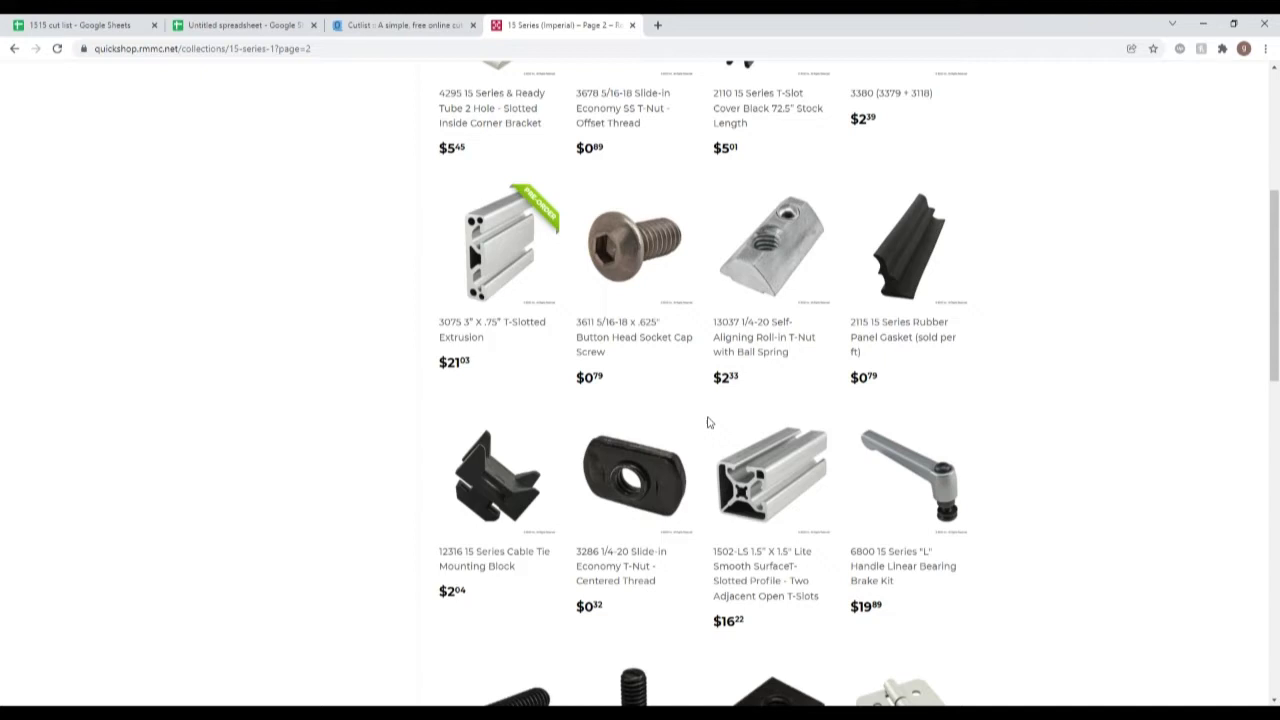
- Review the 1502 and 1515 lengths in the '1515 cut list' sheet, then go to the Cutlist calculator
left_click(81, 32)
scroll(600, 500, "down", 3)
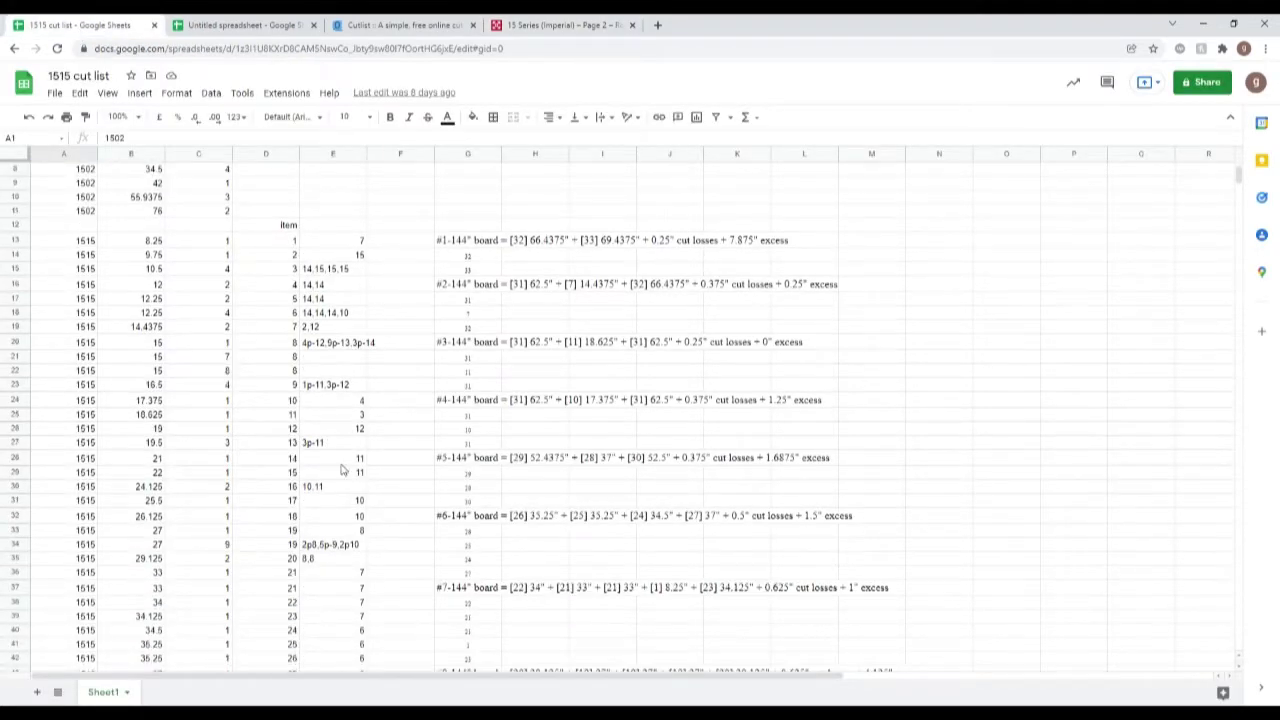
scroll(260, 435, "up", 3)
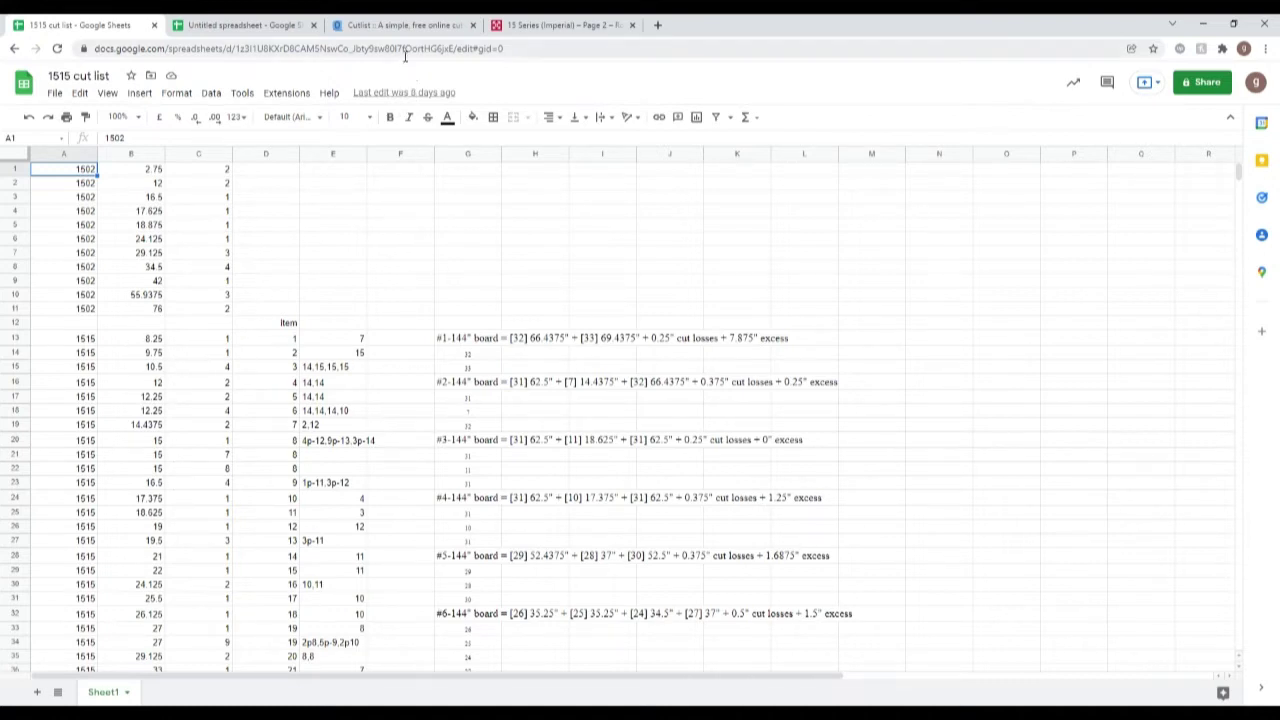
left_click(418, 27)
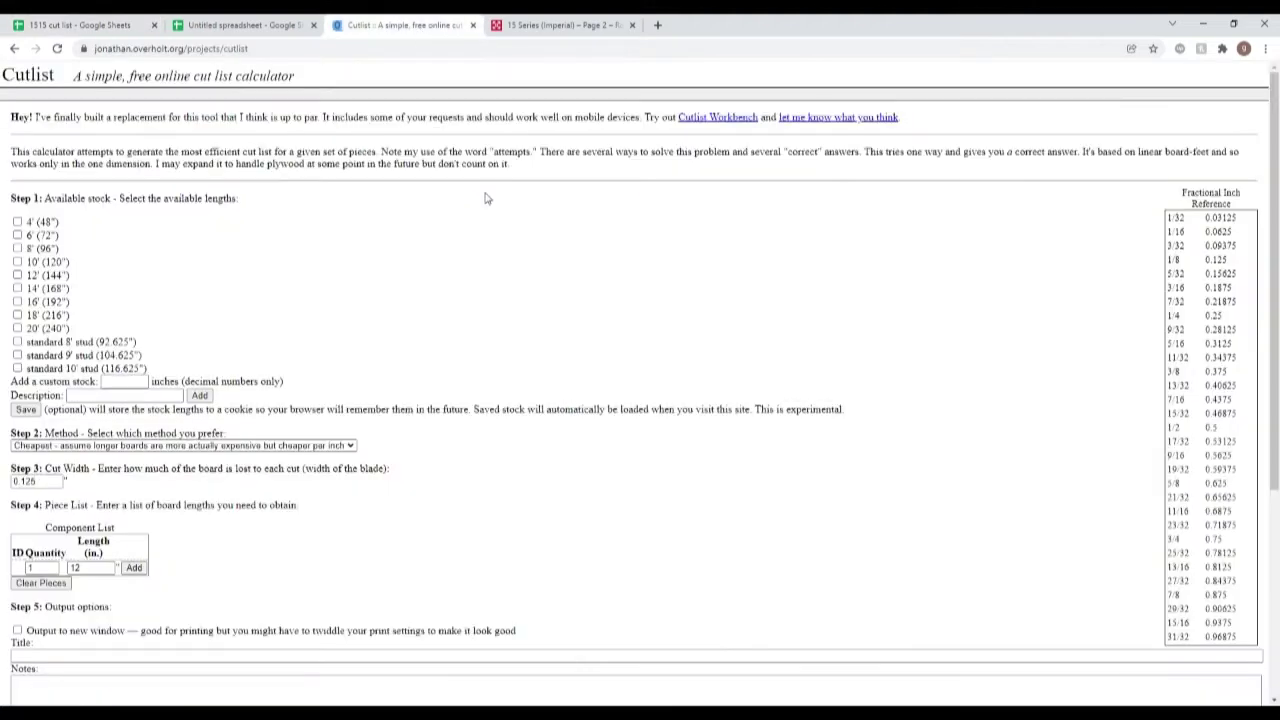
- Choose 12' (144") boards as the available stock in the Cutlist calculator
left_click(17, 275)
scroll(224, 542, "down", 2)
scroll(224, 542, "down", 2)
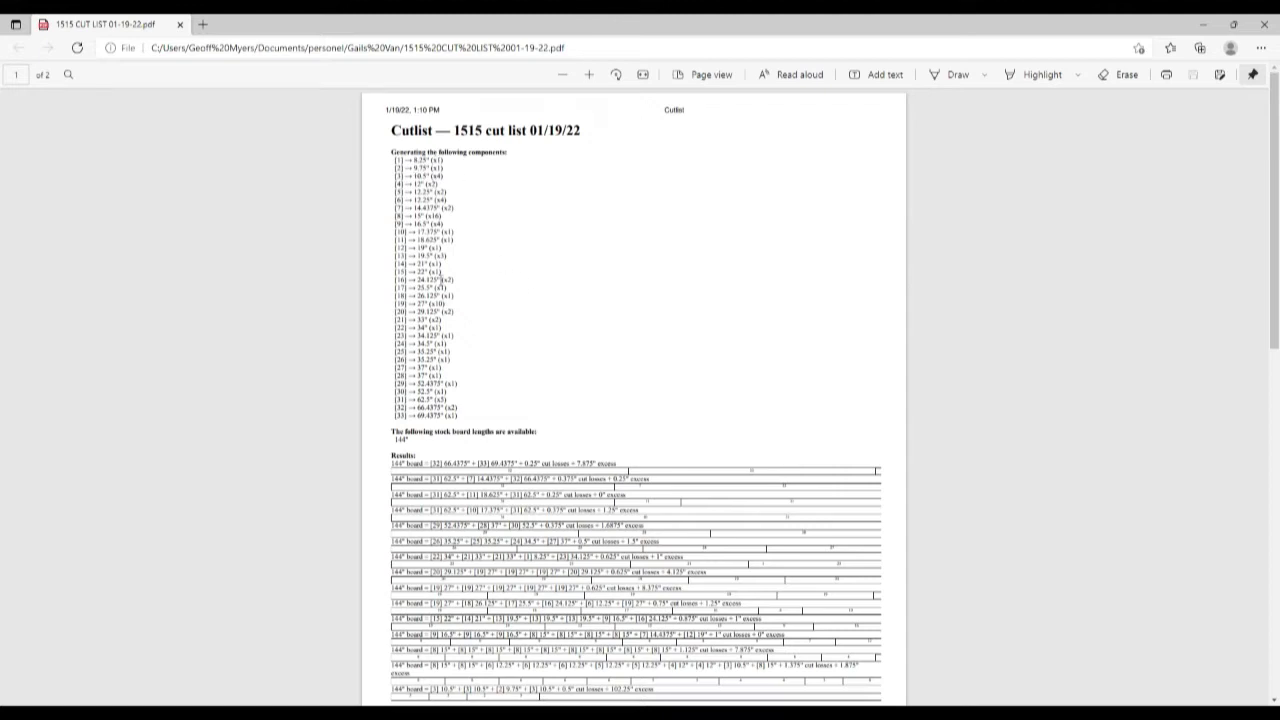
scroll(451, 446, "down", 2)
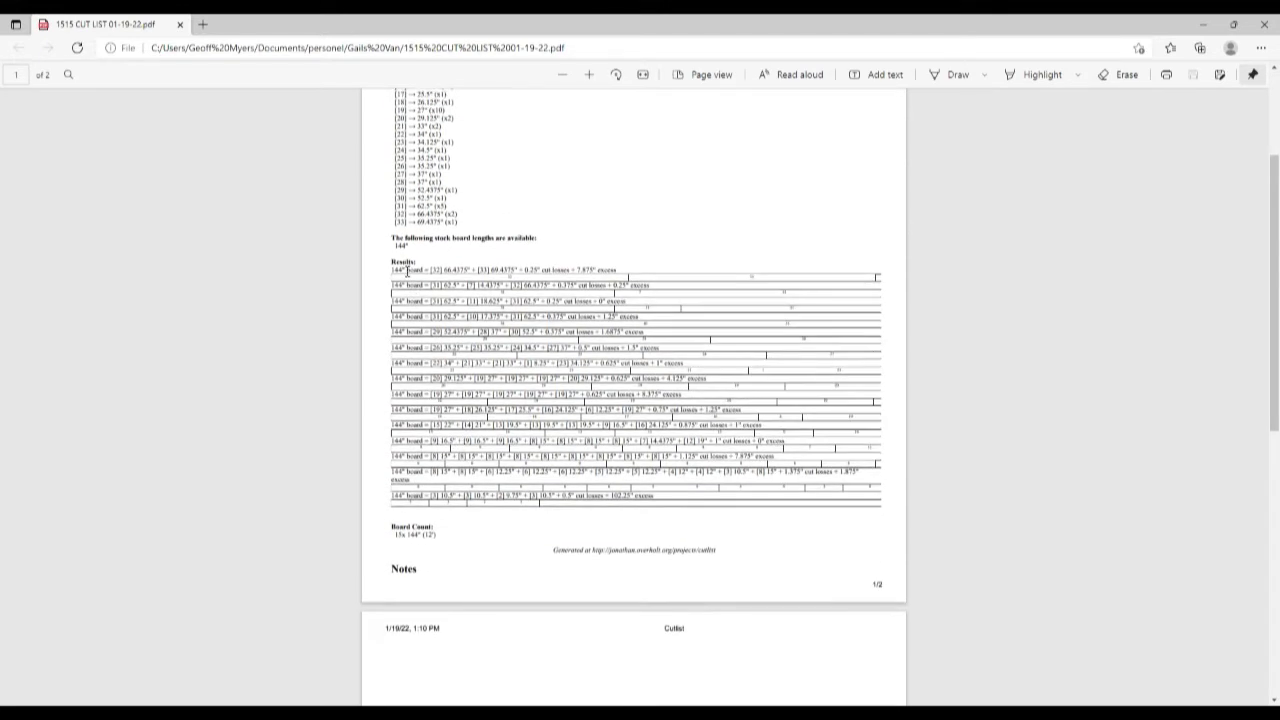